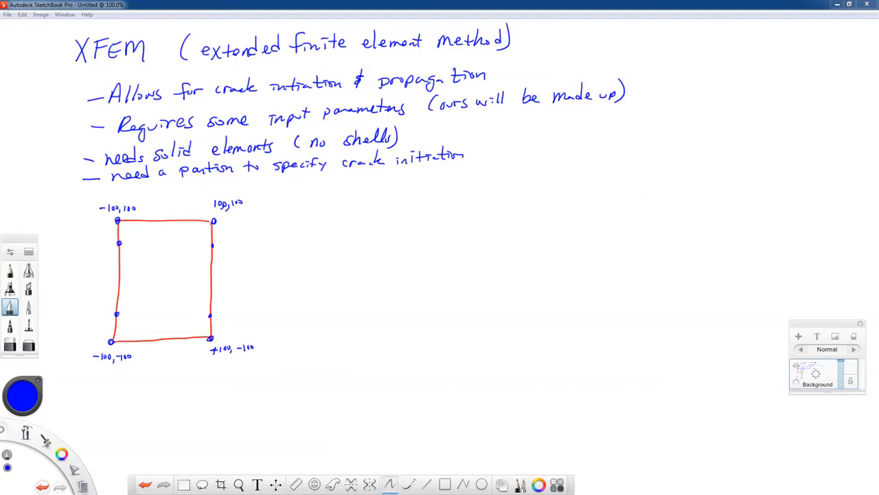
# Examine section 10.7.1 of the Abaqus Analysis User's Guide on XFEM, from its feature list through the phantom node method.
pyautogui.moveTo(878, 3)
pyautogui.mouseDown()
pyautogui.moveTo(605, 10)
pyautogui.moveTo(531, 32)
pyautogui.mouseUp()
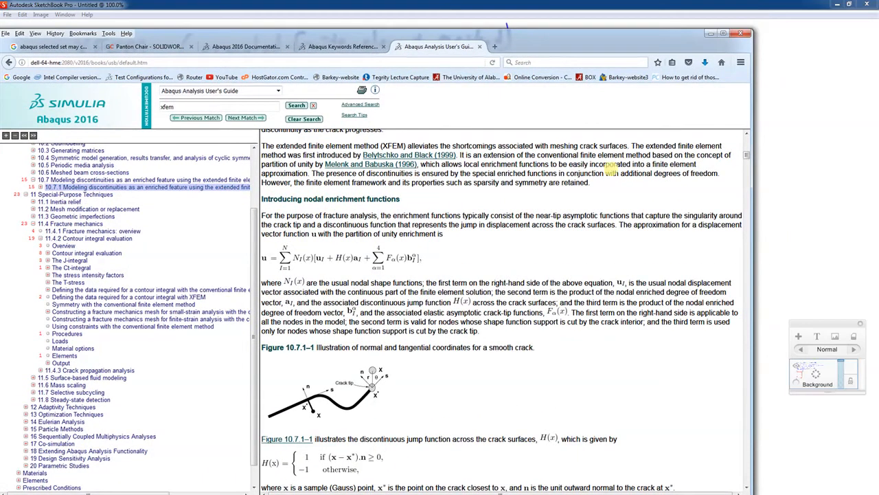
pyautogui.scroll(4, 553, 252)
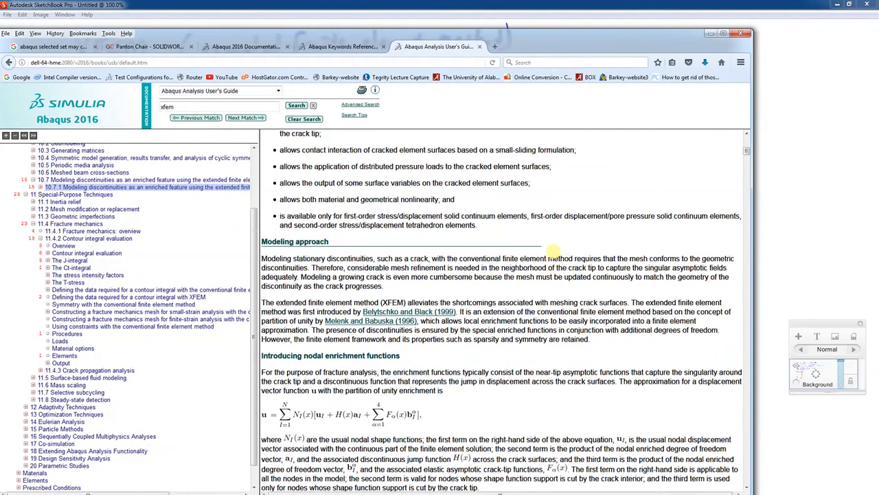
pyautogui.scroll(4, 553, 251)
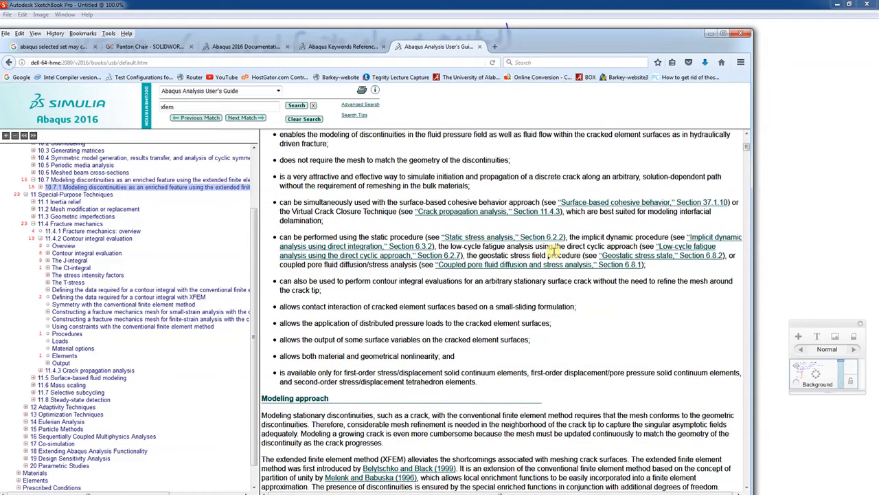
pyautogui.scroll(-12, 553, 251)
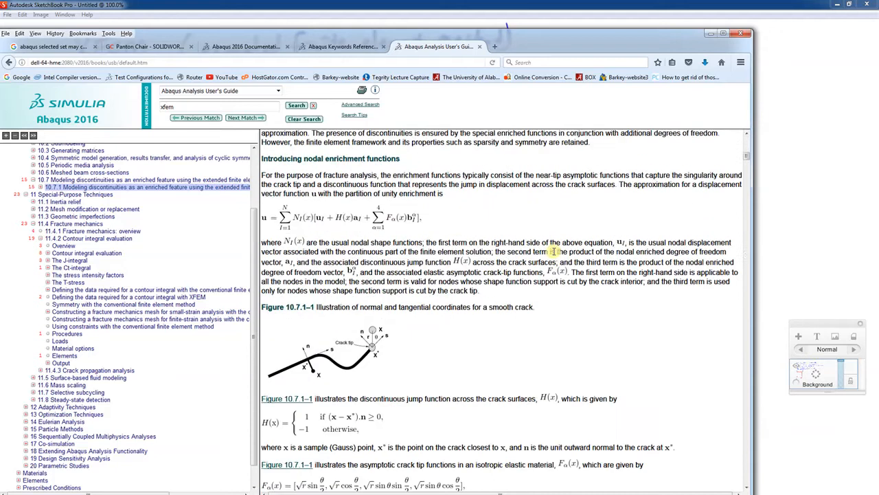
pyautogui.scroll(-5, 554, 251)
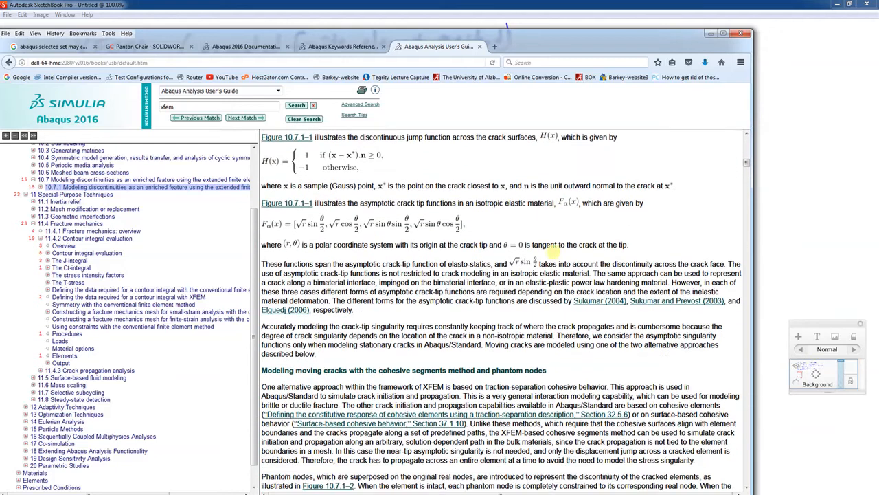
pyautogui.scroll(-6, 554, 251)
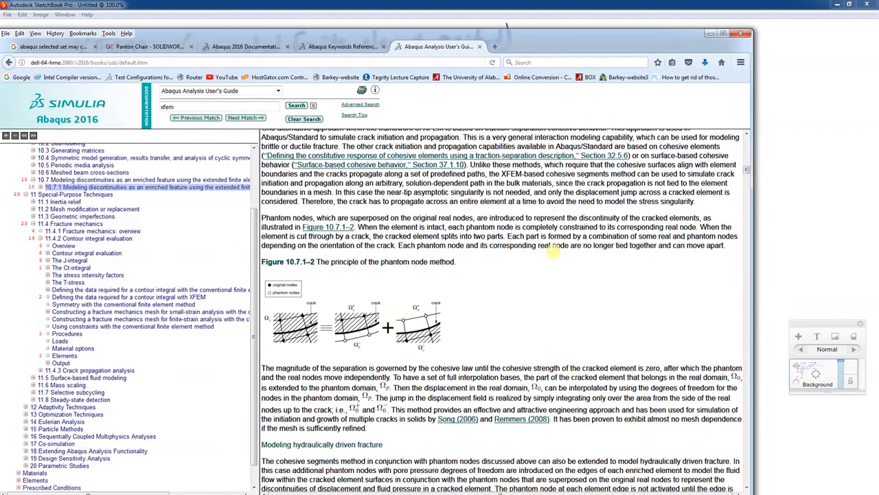
pyautogui.scroll(-3, 554, 251)
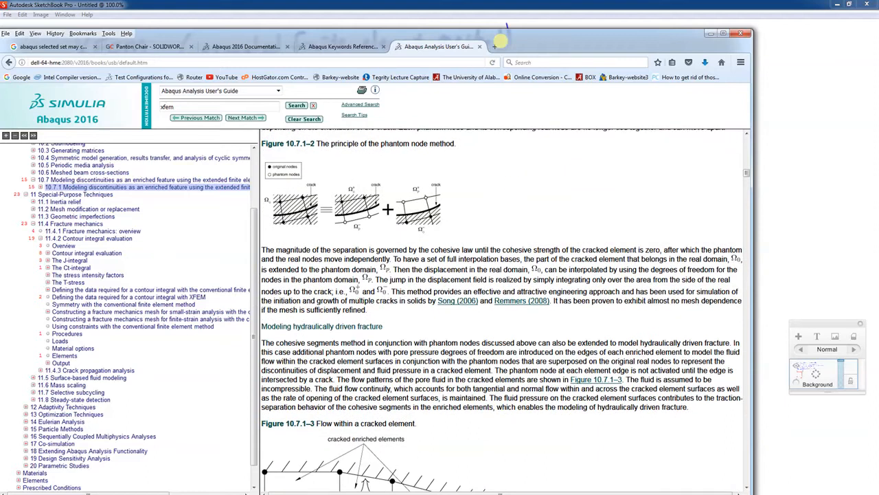
pyautogui.moveTo(502, 41); pyautogui.dragTo(878, 40)
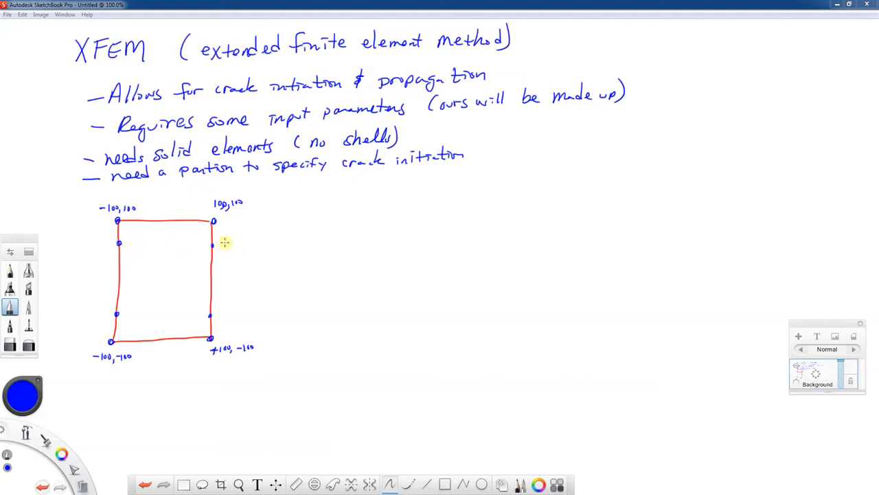
# Label the four intermediate edge points of the sketched square 100,75; -100,75; 100,-75; and -100,-75.
pyautogui.moveTo(224, 236)
pyautogui.mouseDown()
pyautogui.moveTo(222, 246)
pyautogui.moveTo(260, 244)
pyautogui.mouseUp()
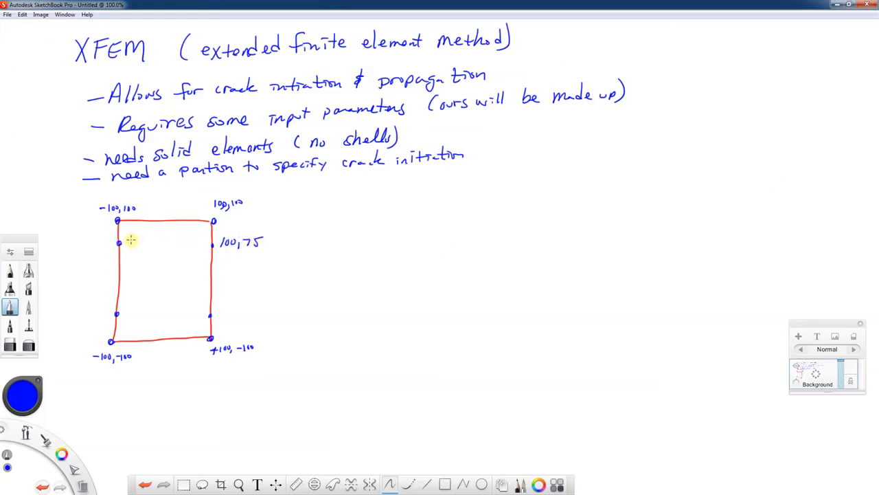
pyautogui.moveTo(127, 240); pyautogui.dragTo(157, 244)
pyautogui.moveTo(158, 236); pyautogui.dragTo(165, 235)
pyautogui.moveTo(222, 309); pyautogui.dragTo(255, 318)
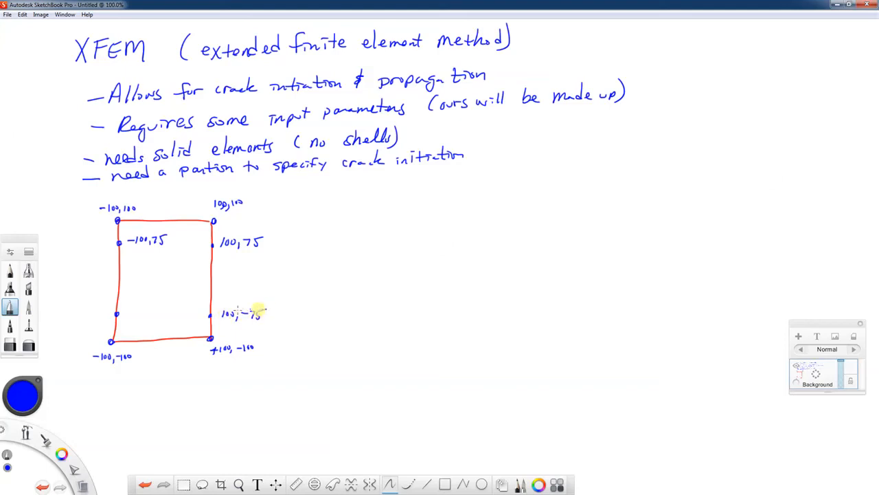
pyautogui.moveTo(124, 311); pyautogui.dragTo(164, 313)
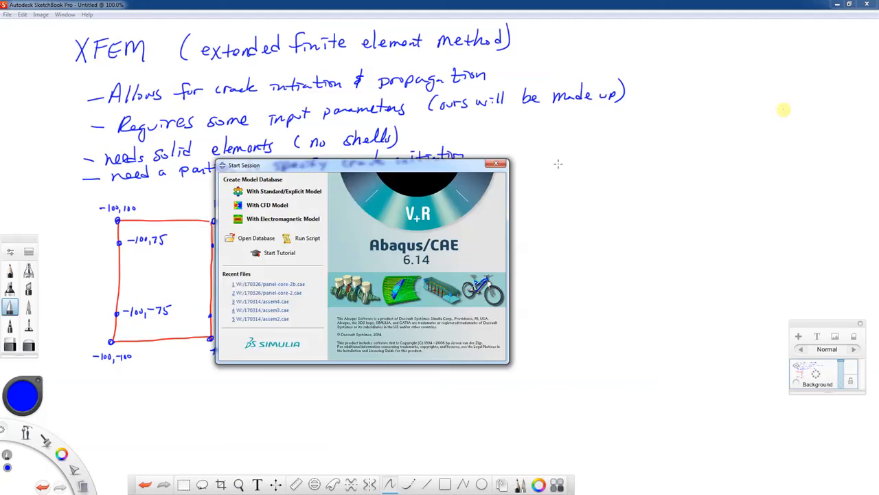
# Switch to Abaqus/CAE, dismiss the start session, and begin a 2D planar deformable shell part named Part-1 with approximate size 200.
pyautogui.click(496, 164)
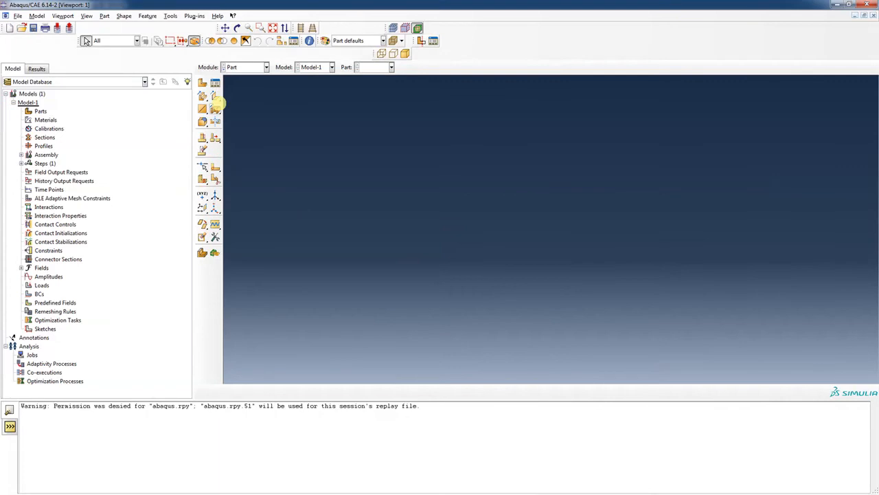
pyautogui.click(203, 83)
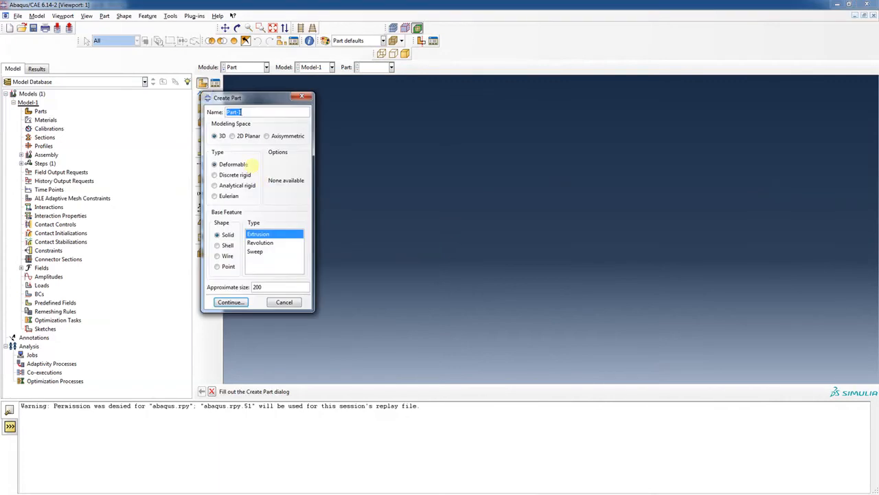
pyautogui.click(236, 136)
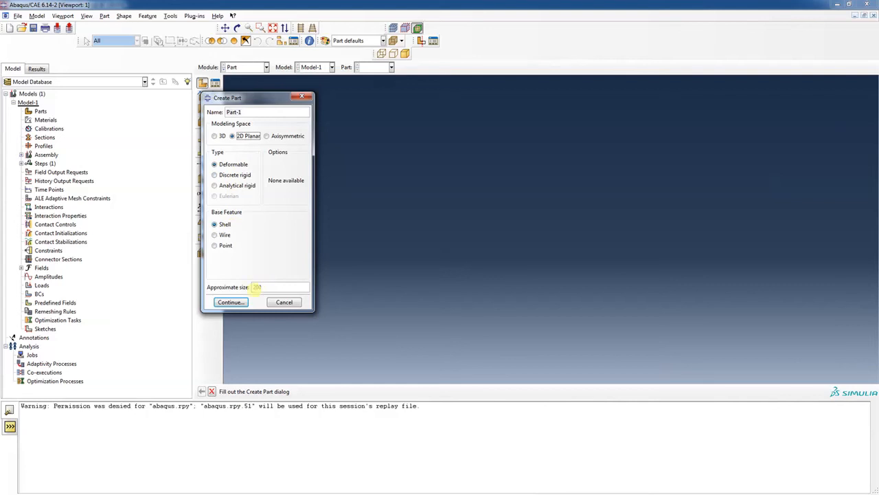
pyautogui.click(230, 303)
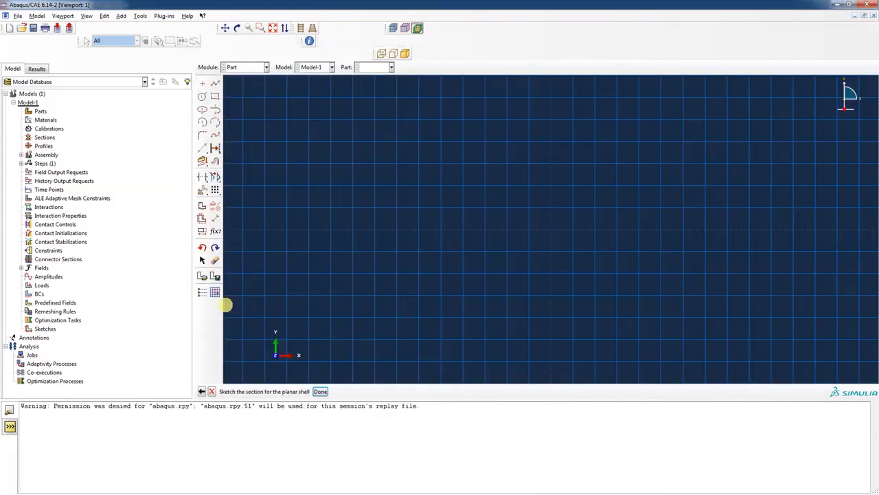
# Place isolated sketch points at the square's four corners: (100,100), (100,-100), (-100,-100) and (-100,100).
pyautogui.click(202, 83)
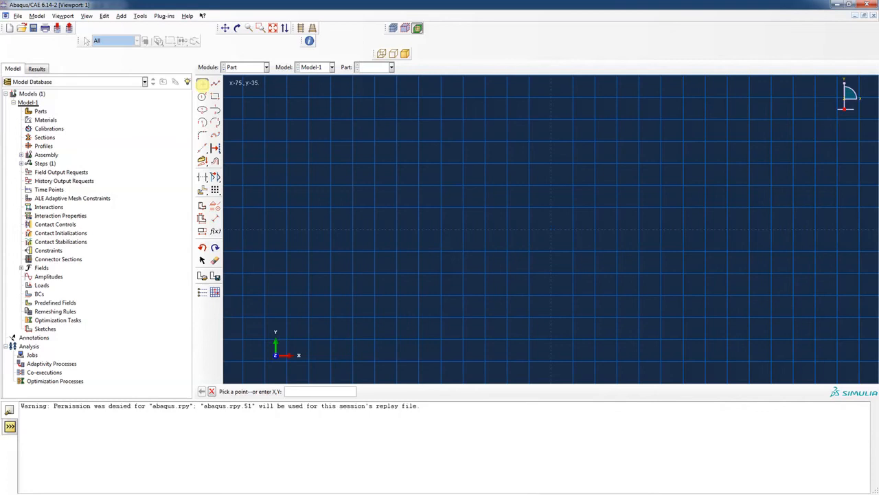
pyautogui.write('100,100')
pyautogui.press('Return')
pyautogui.write('100,-100')
pyautogui.press('Return')
pyautogui.click(273, 28)
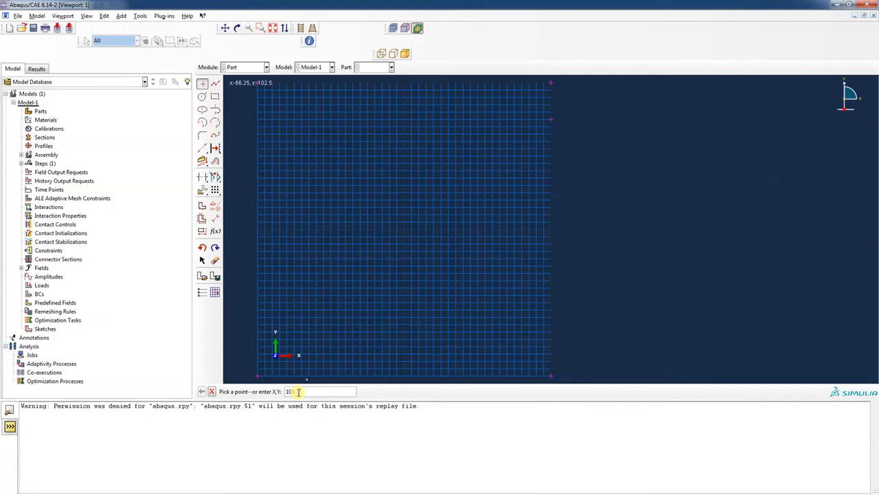
# Add the intermediate sketch points on the vertical sides at (100,75), (-100,75), (100,-75) and (-100,-75).
pyautogui.press('Return')
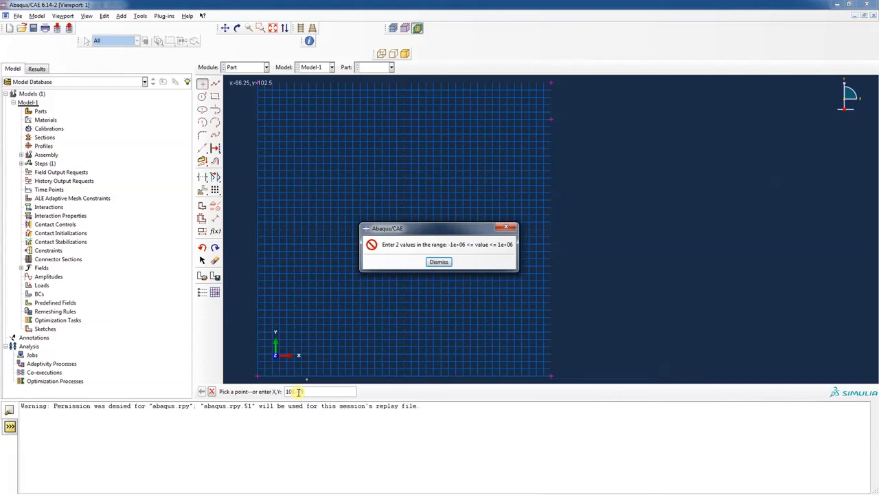
pyautogui.click(439, 261)
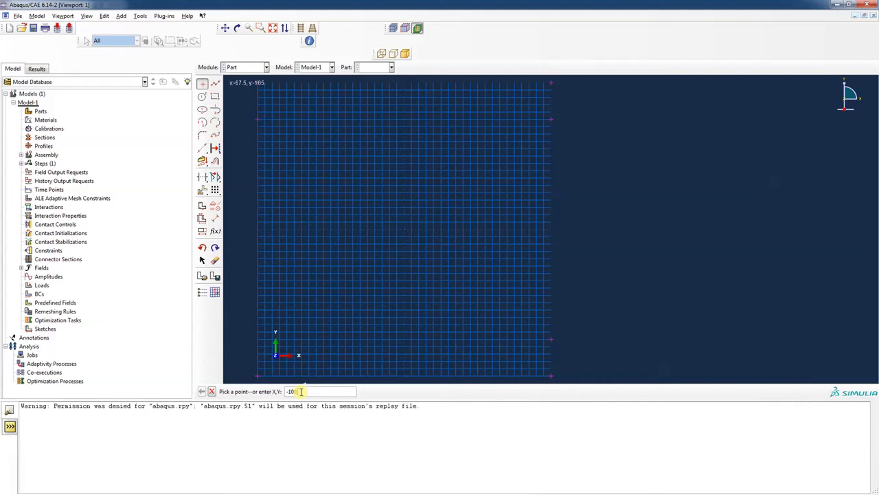
pyautogui.press('Return')
pyautogui.click(211, 391)
# Draw connected lines through all eight points to close the square outline, and finish the planar shell sketch.
pyautogui.click(215, 83)
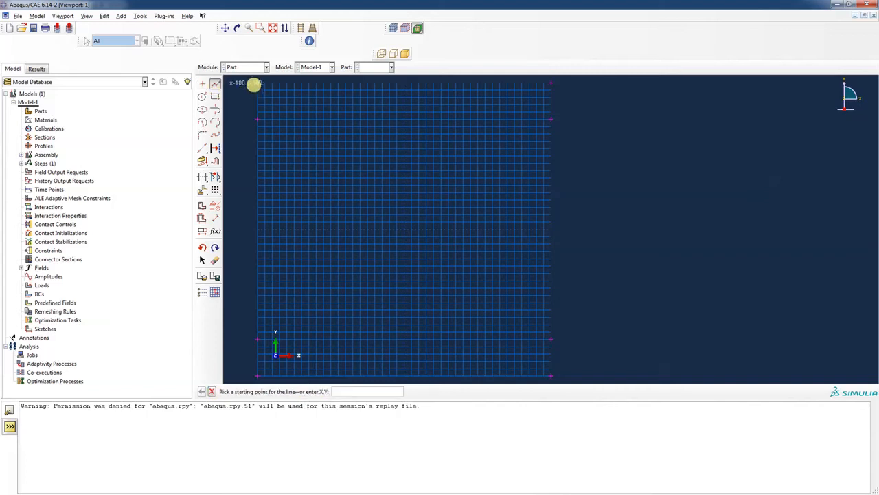
pyautogui.click(257, 83)
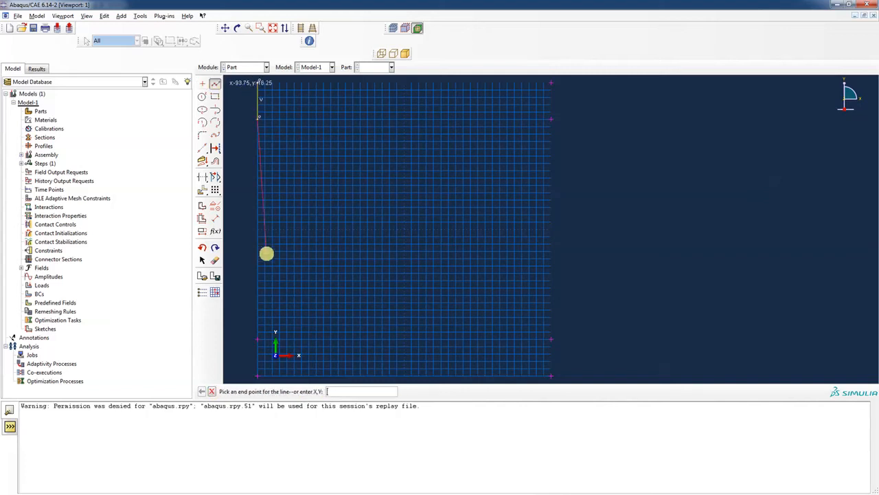
pyautogui.click(258, 375)
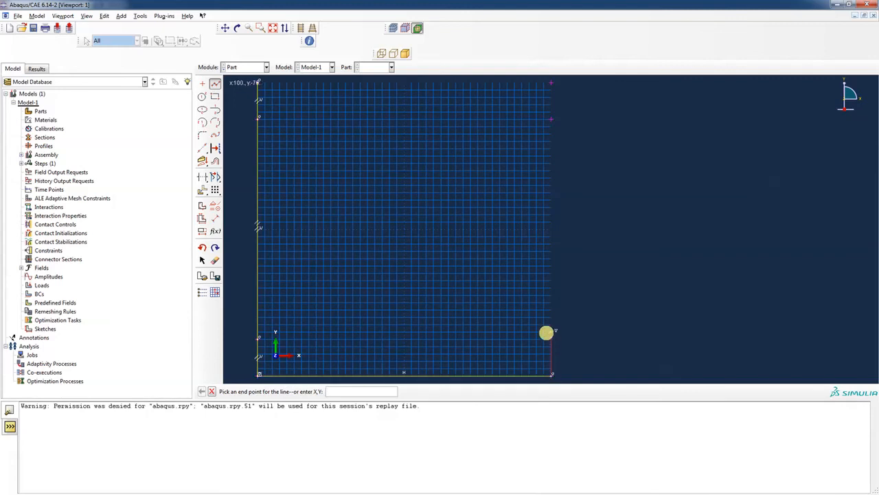
pyautogui.click(553, 337)
pyautogui.click(552, 117)
pyautogui.click(553, 82)
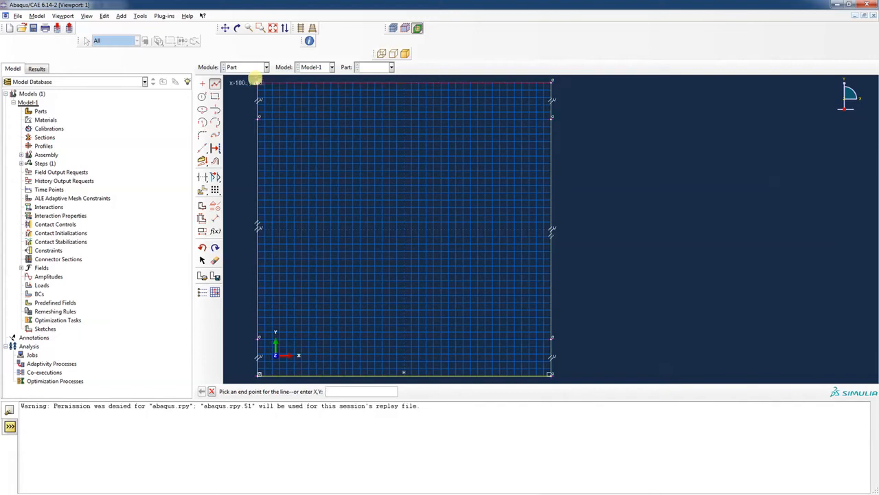
pyautogui.click(258, 84)
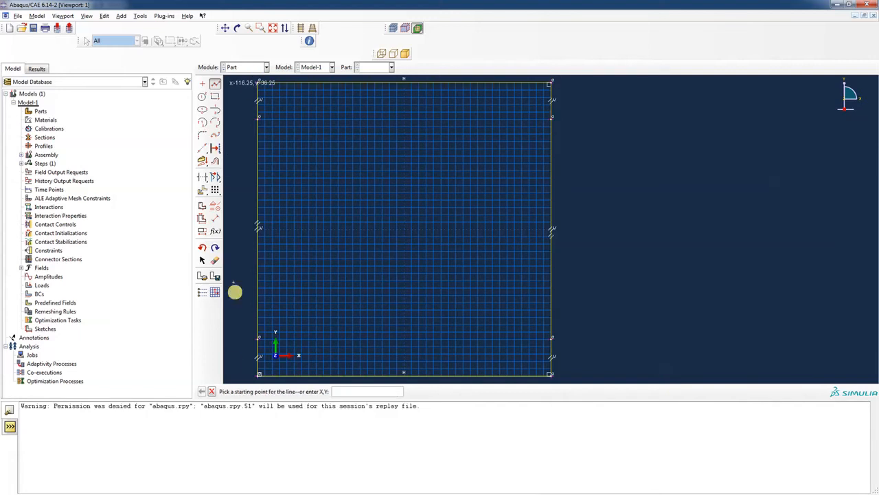
pyautogui.click(212, 391)
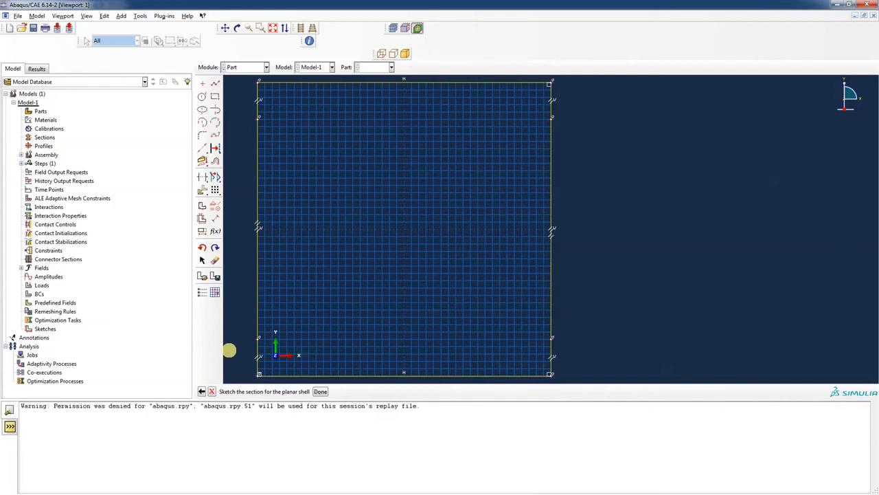
pyautogui.click(320, 390)
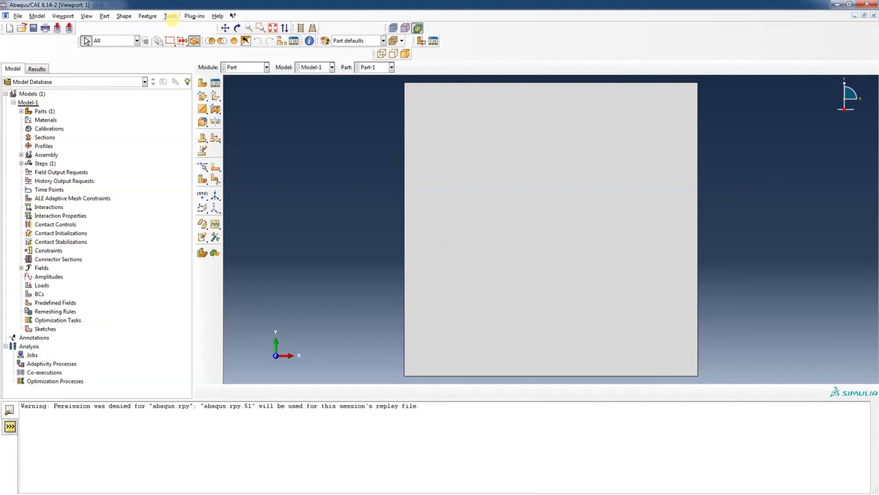
# Partition the square face along the shortest path between its two upper side points, (-100,75) and (100,75).
pyautogui.click(170, 16)
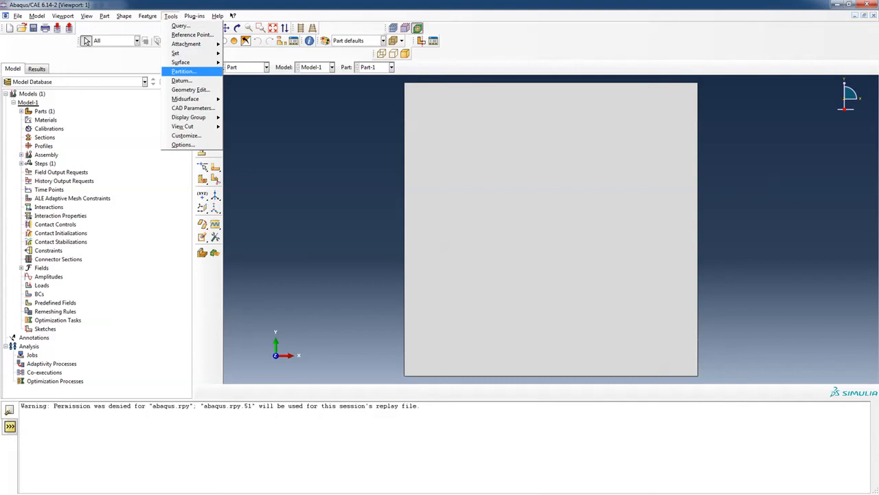
pyautogui.click(184, 71)
pyautogui.click(44, 72)
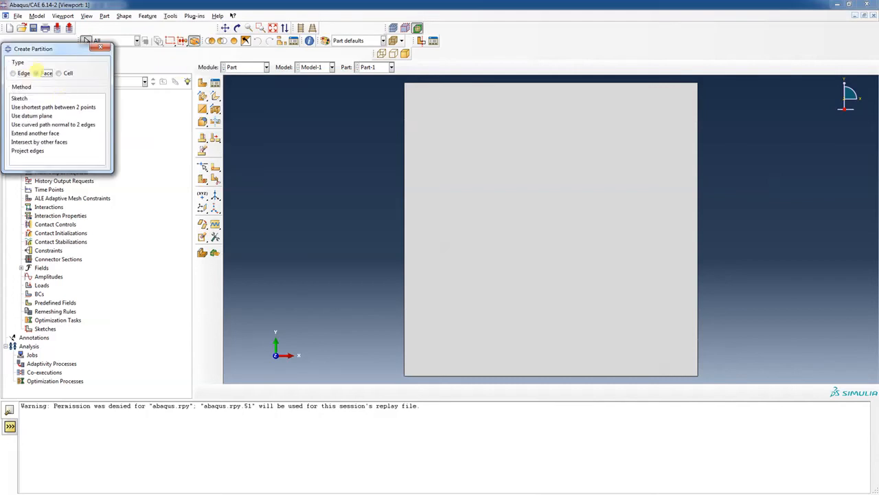
pyautogui.click(83, 108)
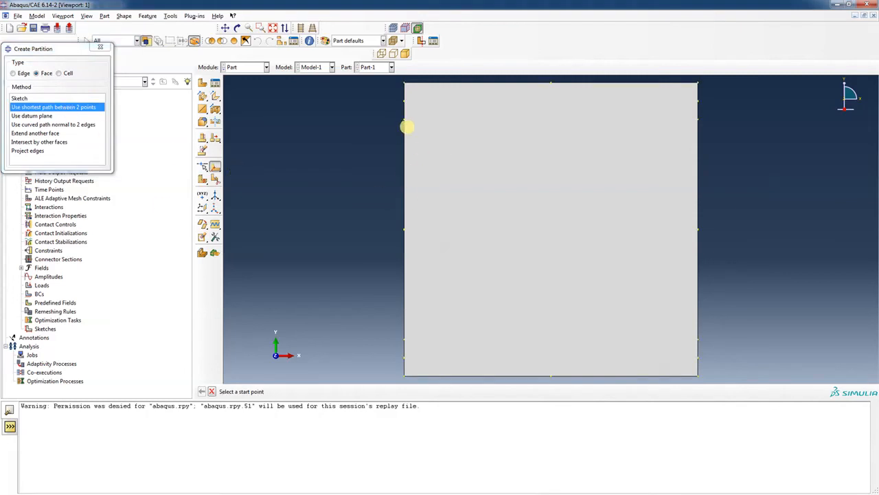
pyautogui.click(403, 119)
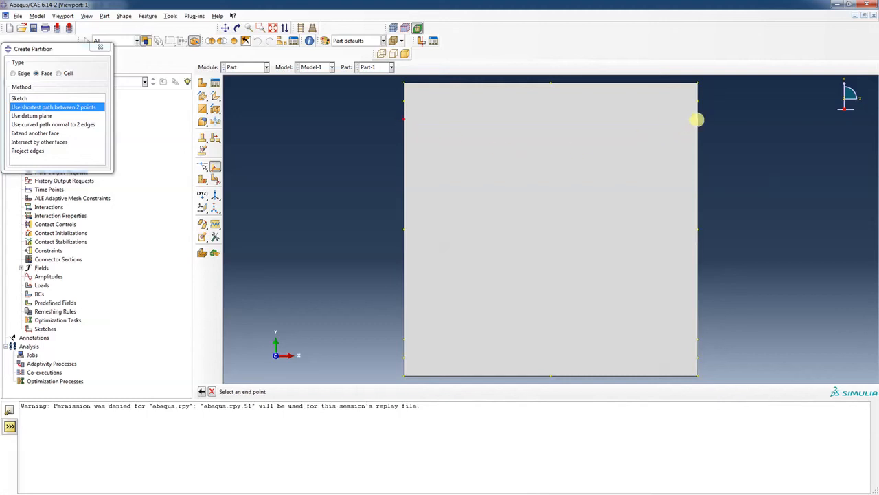
pyautogui.click(697, 120)
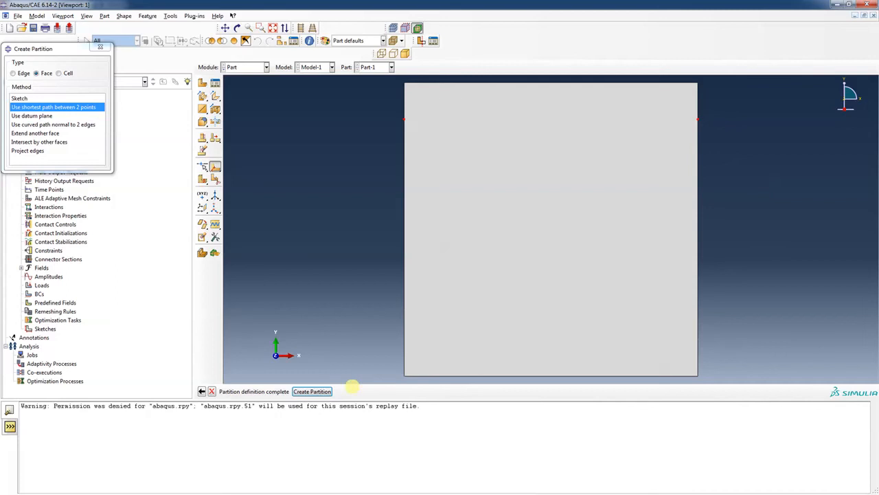
pyautogui.click(320, 391)
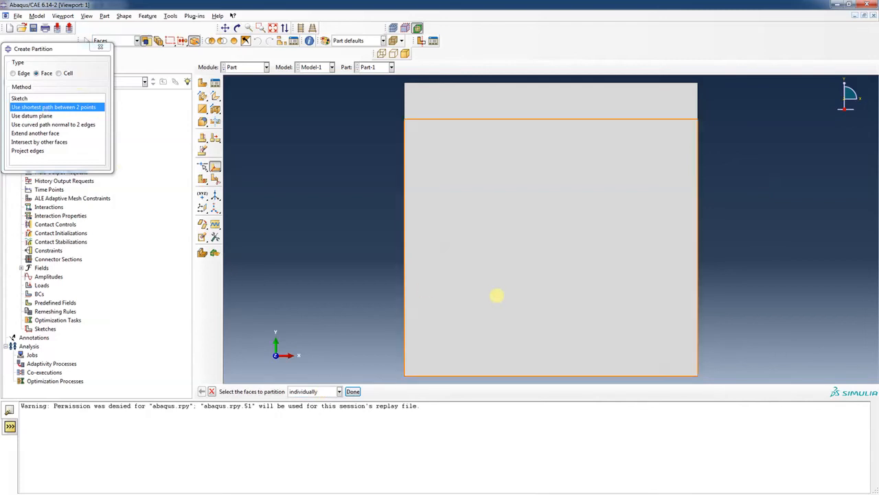
# Partition the large lower face along the shortest path between the side points (-100,-75) and (100,-75).
pyautogui.click(498, 295)
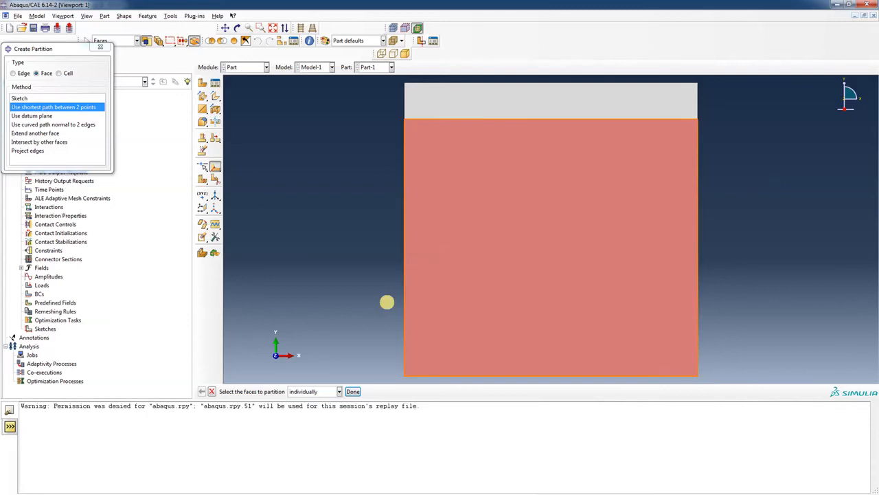
pyautogui.click(352, 391)
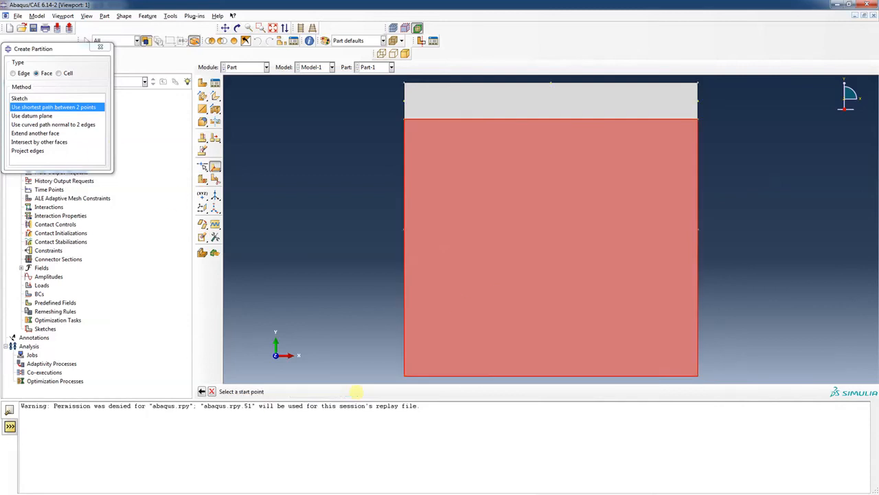
pyautogui.click(404, 339)
pyautogui.click(697, 339)
pyautogui.click(313, 391)
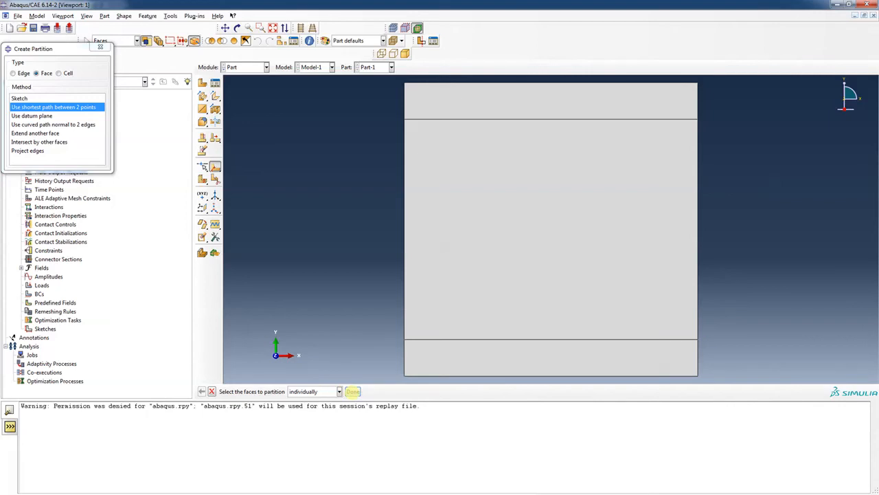
# Finish the face partitioning and switch to the Property module.
pyautogui.click(353, 391)
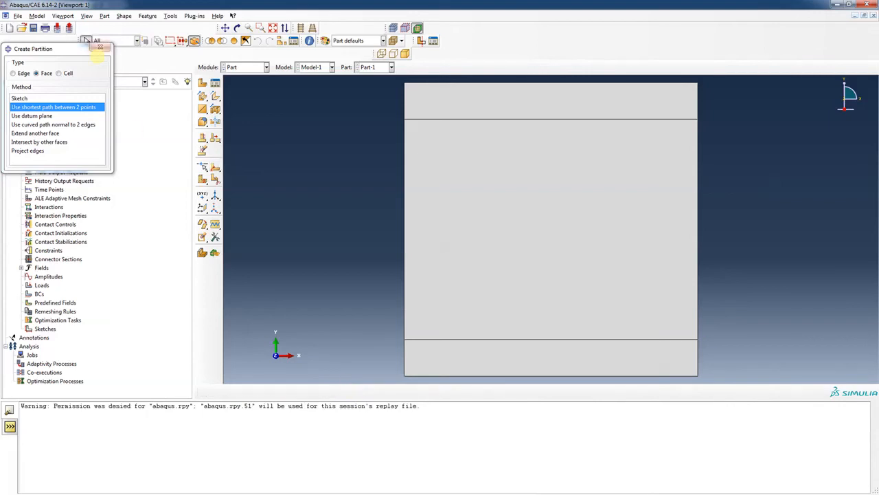
pyautogui.click(100, 48)
pyautogui.click(265, 66)
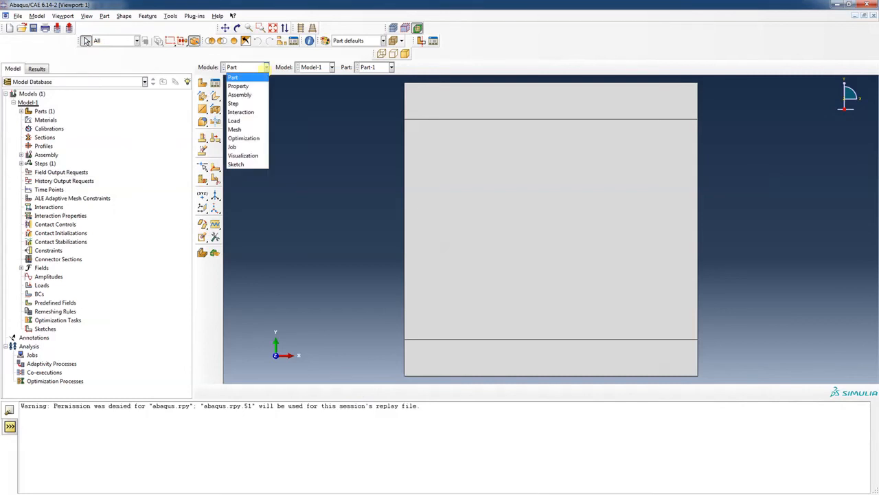
pyautogui.click(239, 86)
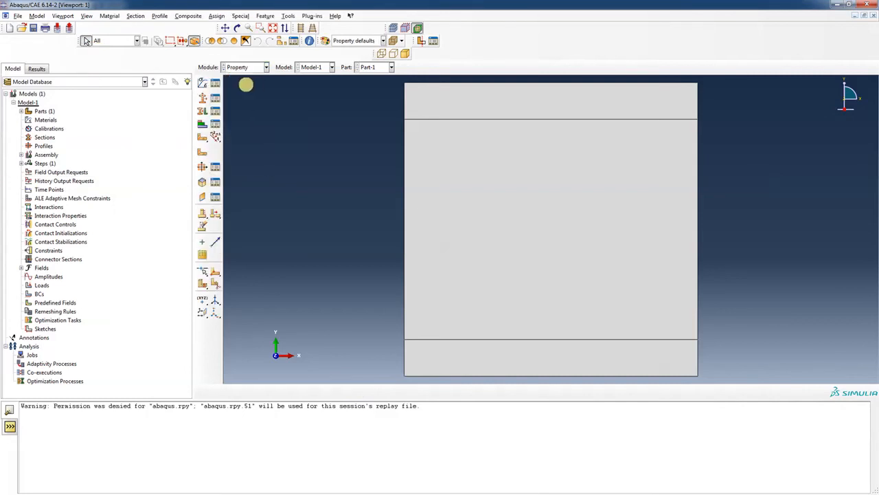
# Create the isotropic elastic material Material-1 with a Young's modulus of 210000 and a Poisson's ratio of 0.3.
pyautogui.click(202, 82)
pyautogui.click(110, 202)
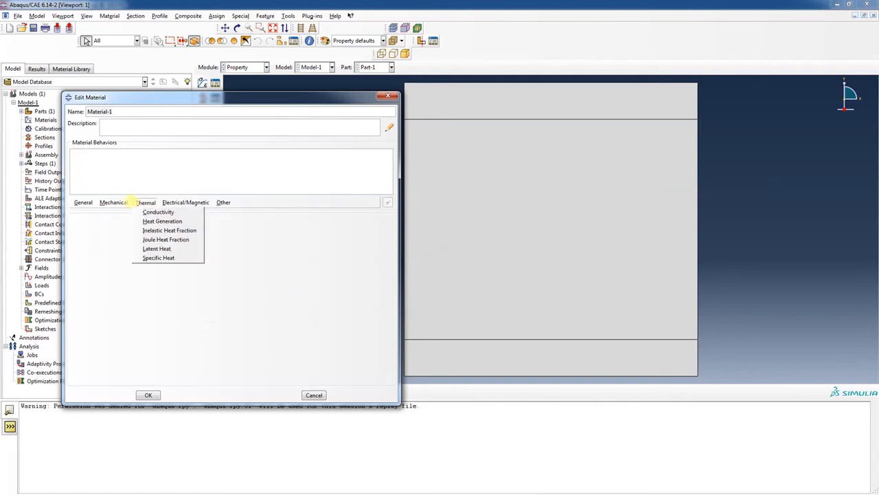
pyautogui.moveTo(159, 212)
pyautogui.click(234, 213)
pyautogui.click(107, 328)
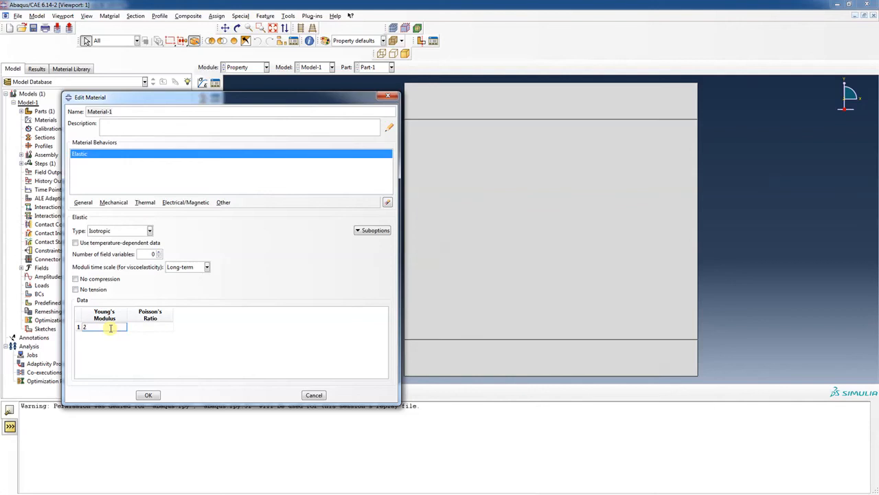
pyautogui.write('210000')
pyautogui.click(148, 328)
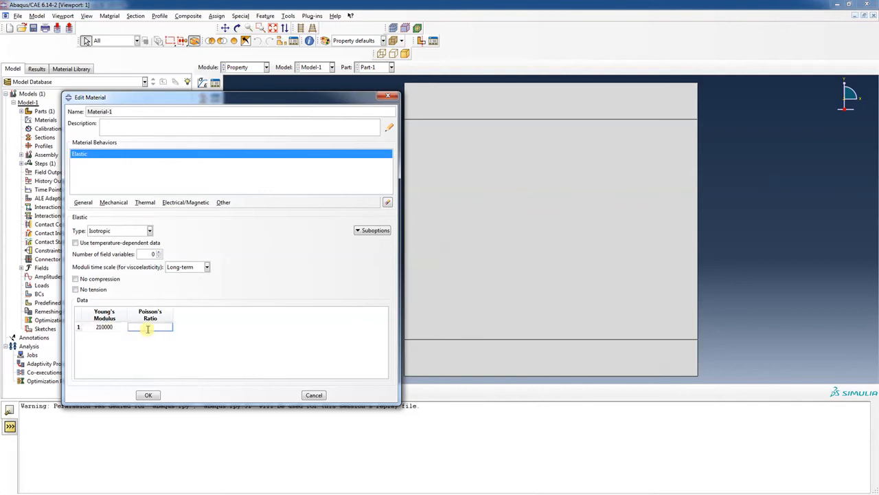
pyautogui.click(148, 395)
pyautogui.click(148, 395)
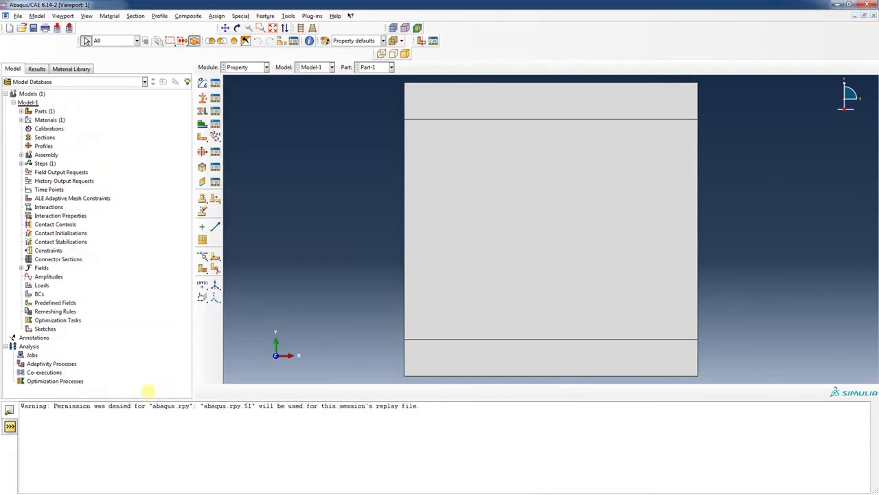
# Start a second material, Material-2, with Maxps Damage and a maximum principal stress of 100.
pyautogui.click(202, 82)
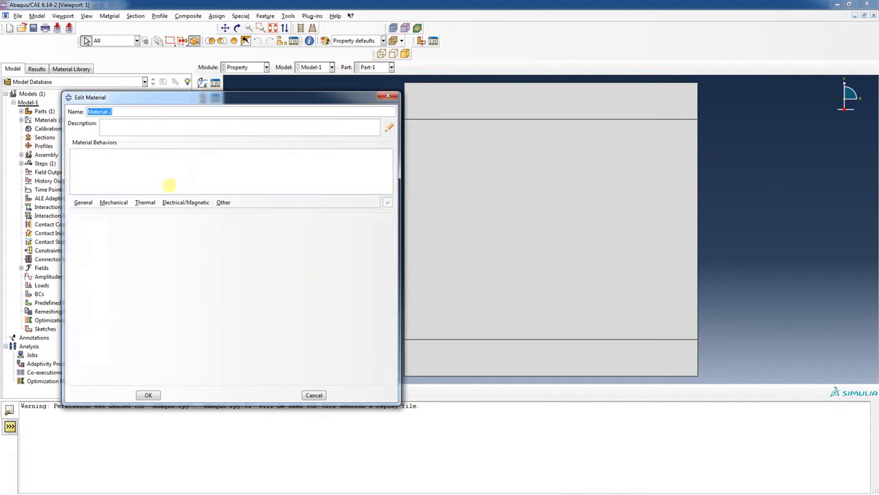
pyautogui.click(114, 202)
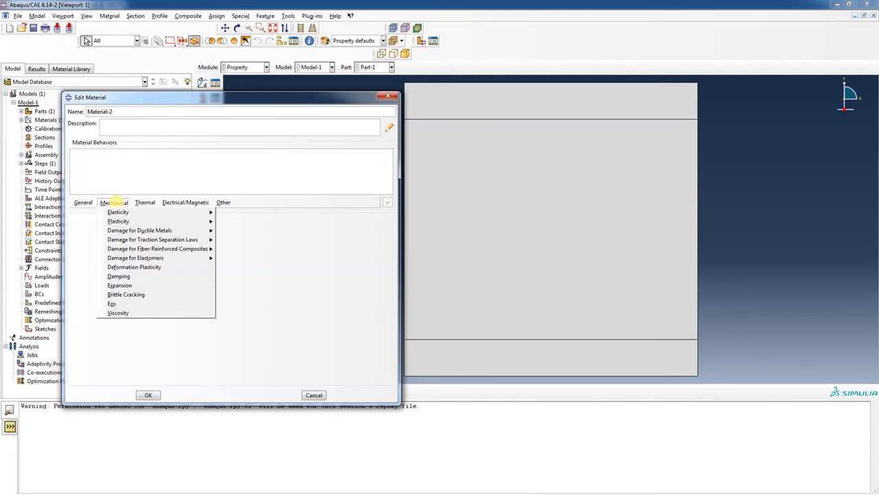
pyautogui.moveTo(118, 212)
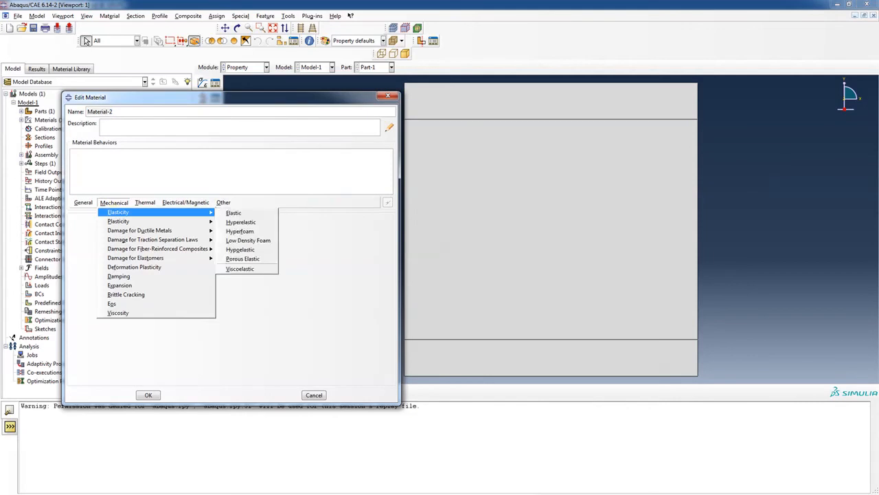
pyautogui.moveTo(139, 230)
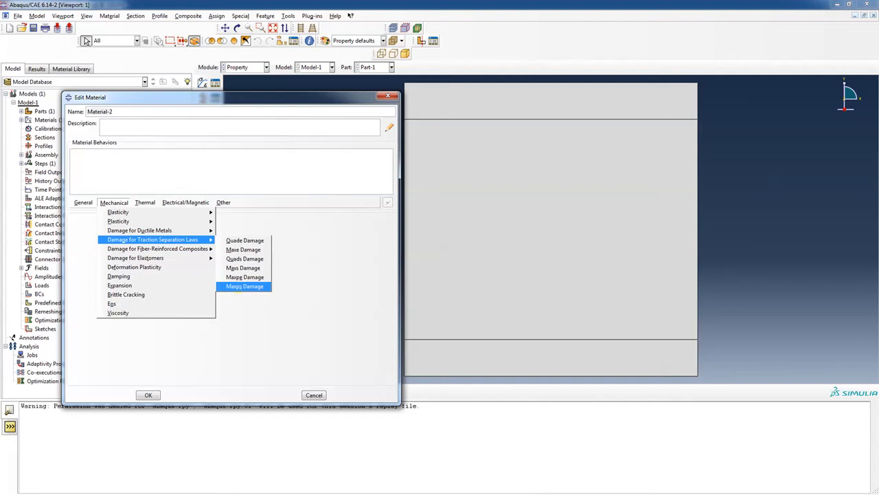
pyautogui.click(244, 286)
pyautogui.click(112, 305)
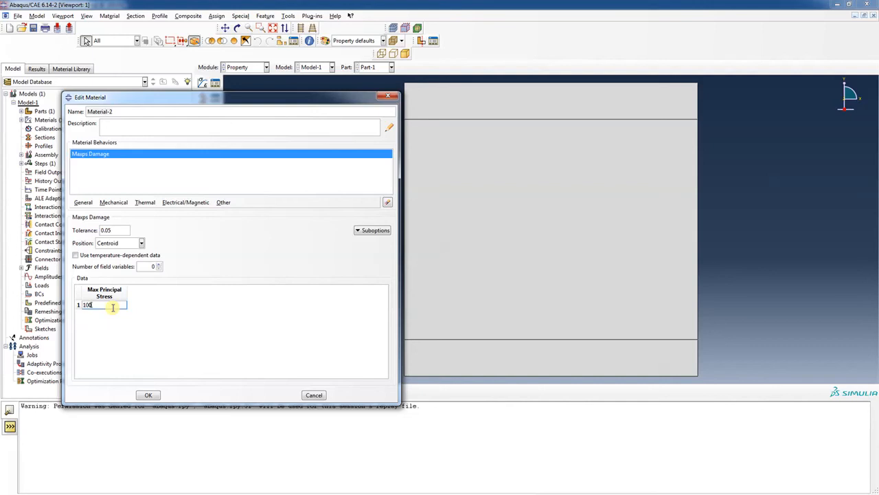
# Add displacement-type damage evolution with linear softening and a displacement at failure of 0.1 to Material-2, and save the material.
pyautogui.click(358, 230)
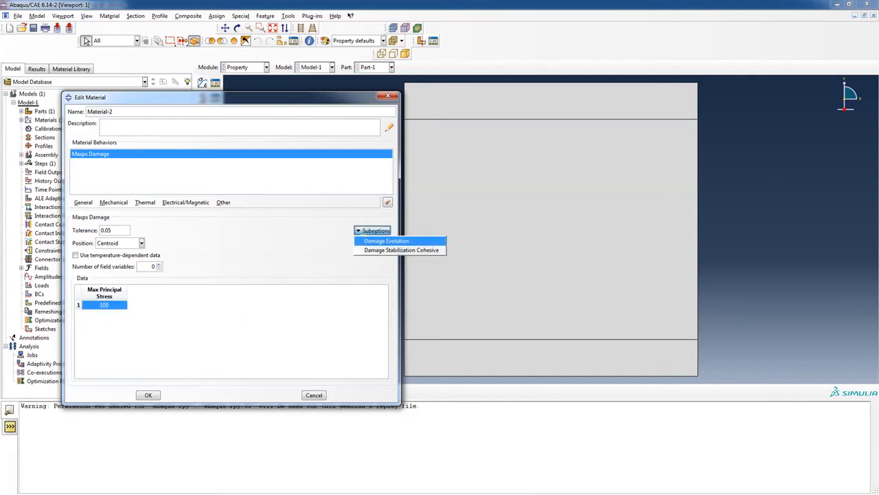
pyautogui.click(373, 243)
pyautogui.click(138, 306)
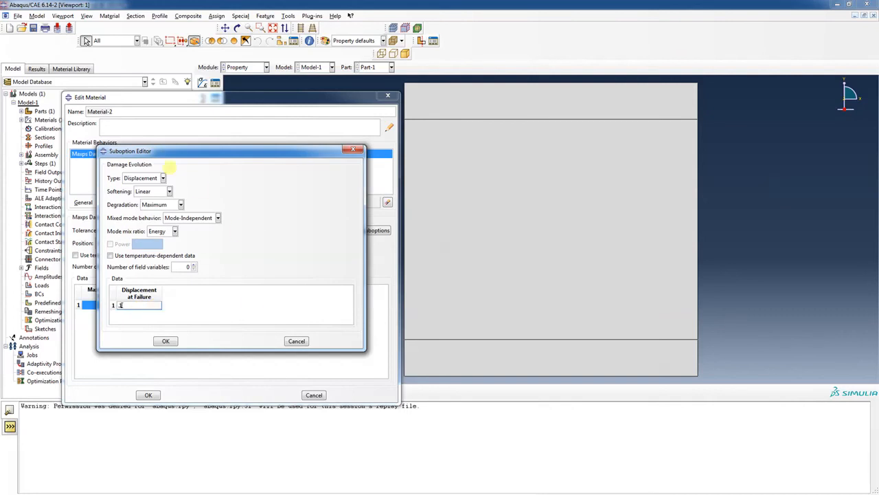
pyautogui.click(166, 342)
pyautogui.click(148, 395)
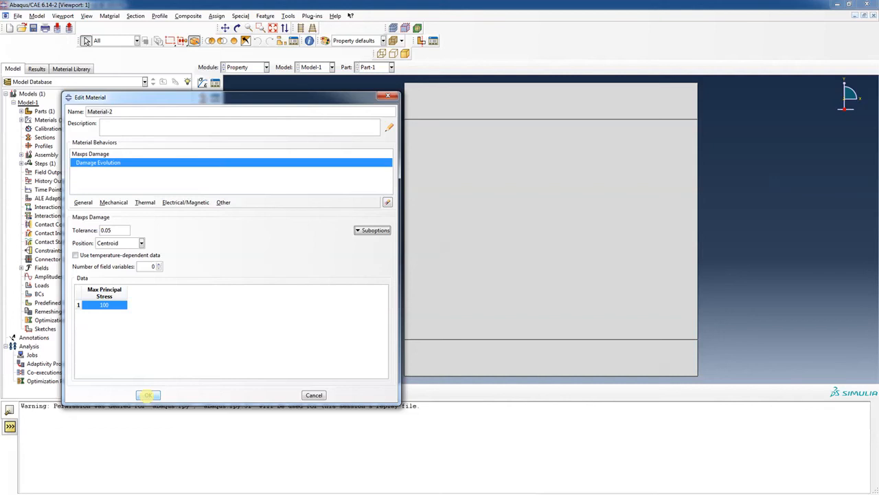
pyautogui.click(148, 395)
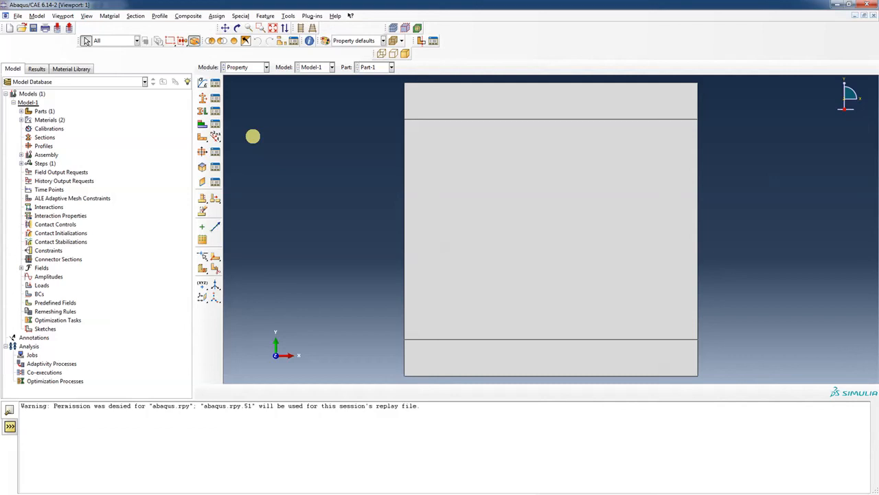
# Create a solid homogeneous section that uses Material-1.
pyautogui.click(202, 98)
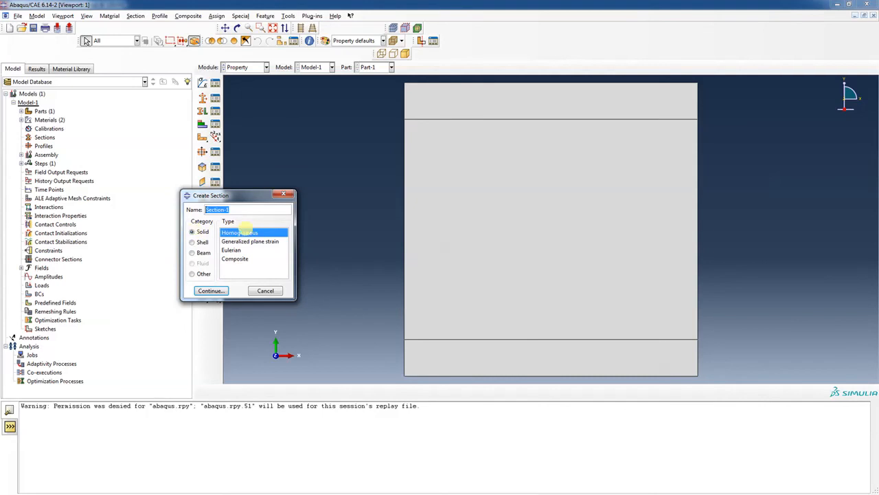
pyautogui.click(210, 291)
pyautogui.click(224, 284)
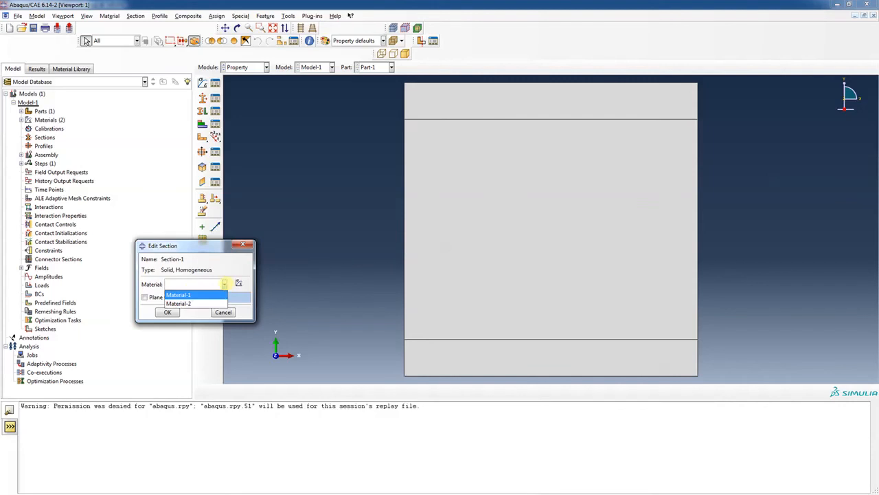
pyautogui.click(206, 295)
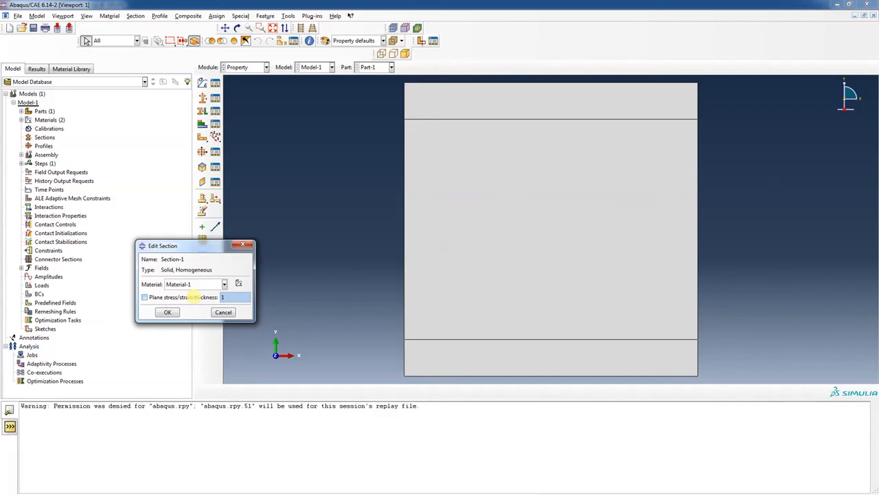
pyautogui.click(168, 312)
# Delete Material-2 from the model.
pyautogui.click(21, 119)
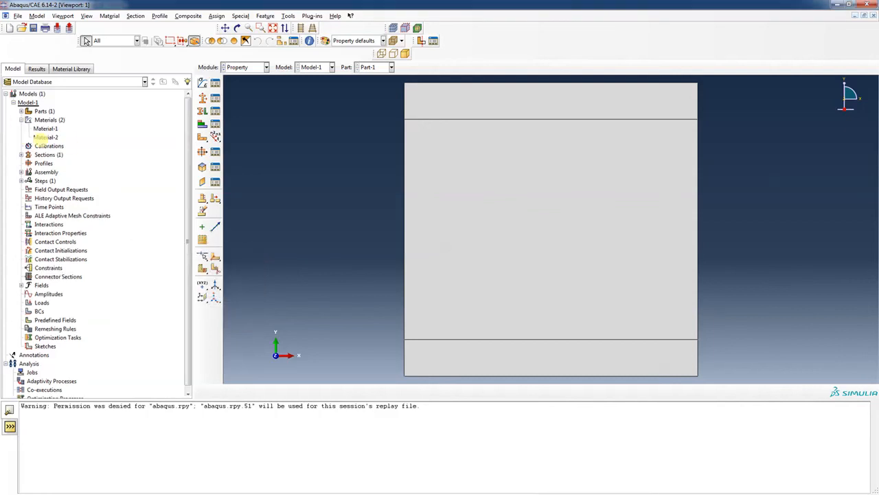
pyautogui.rightClick(45, 137)
pyautogui.click(65, 181)
pyautogui.click(421, 262)
# Add Maxps Damage to Material-1 with a maximum principal stress of 100.
pyautogui.doubleClick(48, 128)
pyautogui.click(114, 201)
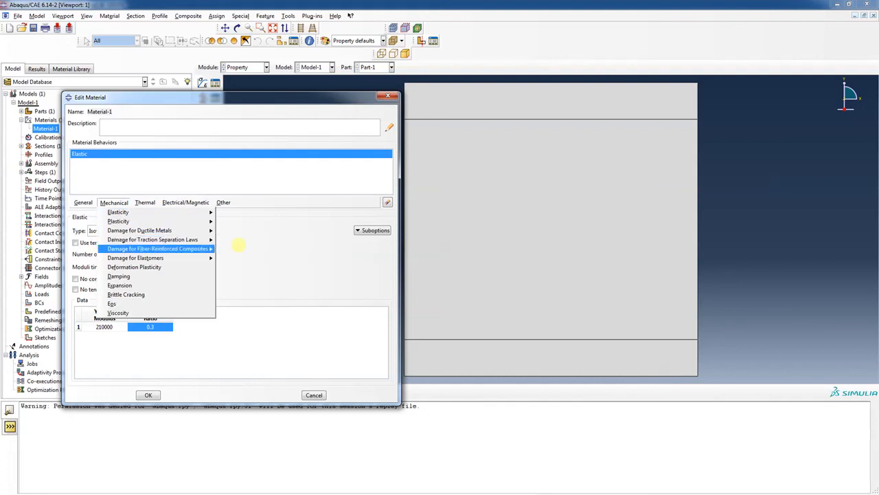
pyautogui.moveTo(171, 239)
pyautogui.click(244, 286)
pyautogui.click(112, 305)
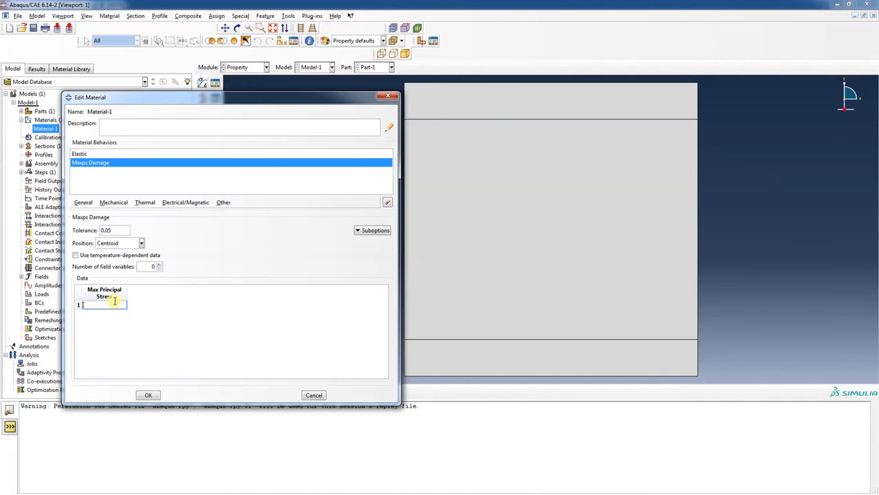
pyautogui.write('100')
# Add displacement-type damage evolution with linear softening and a displacement at failure of 0.1 to Material-1's Maxps Damage, and save the material.
pyautogui.click(364, 230)
pyautogui.click(386, 240)
pyautogui.click(149, 318)
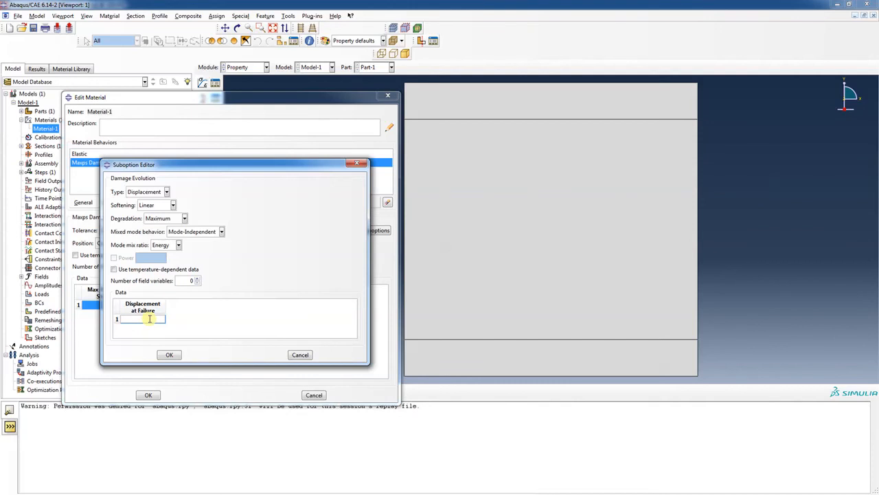
pyautogui.write('.1')
pyautogui.click(169, 355)
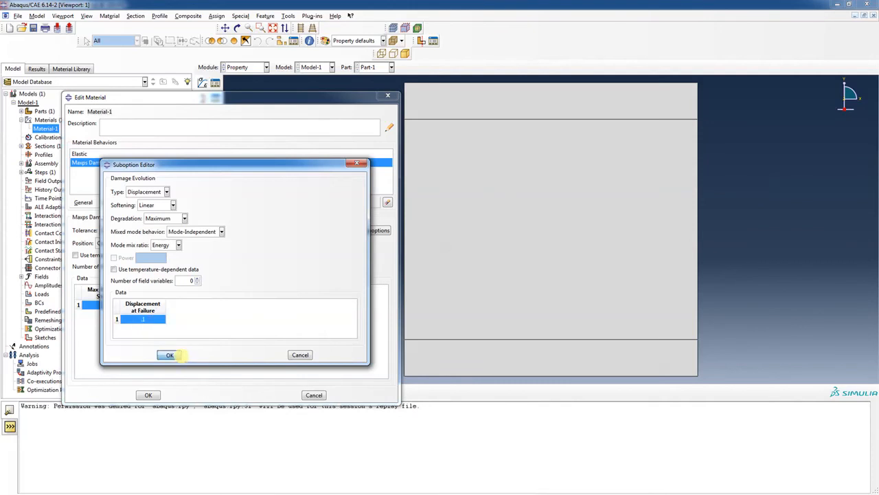
pyautogui.click(149, 395)
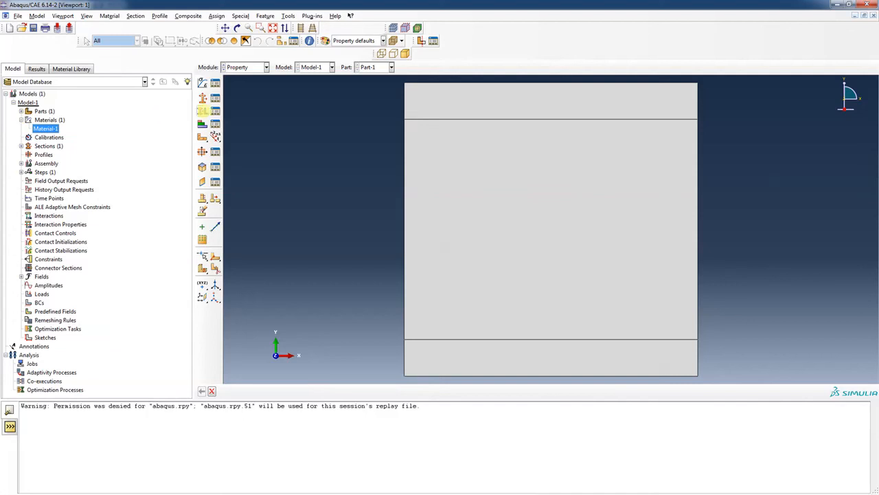
# Assign Section-1 to all three faces of the plate, creating a set for the region and taking the thickness from the section.
pyautogui.click(202, 111)
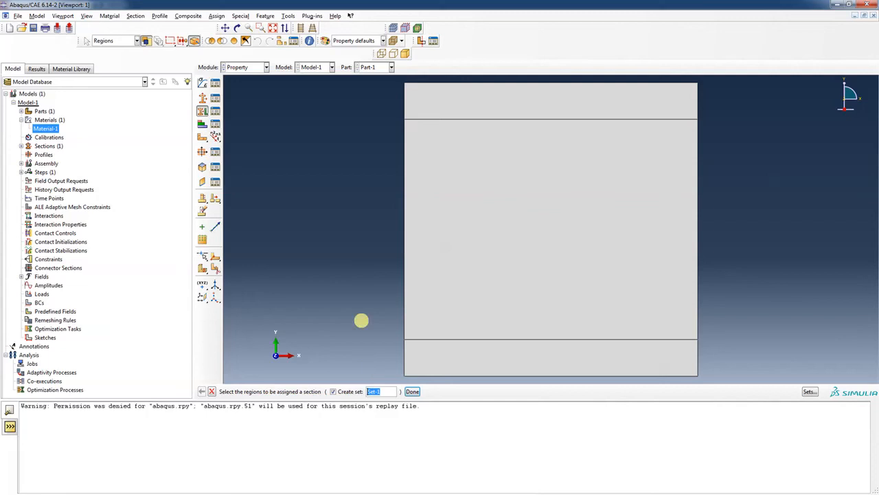
pyautogui.moveTo(389, 78); pyautogui.dragTo(707, 380)
pyautogui.click(412, 391)
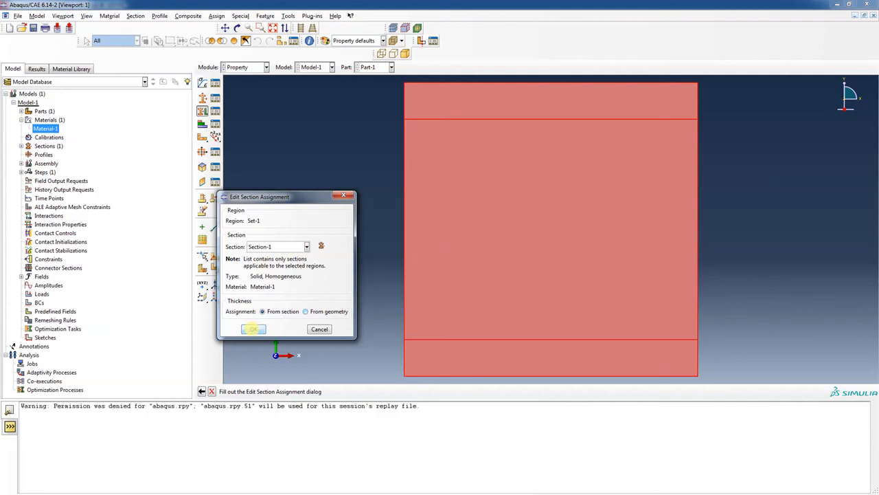
pyautogui.click(253, 330)
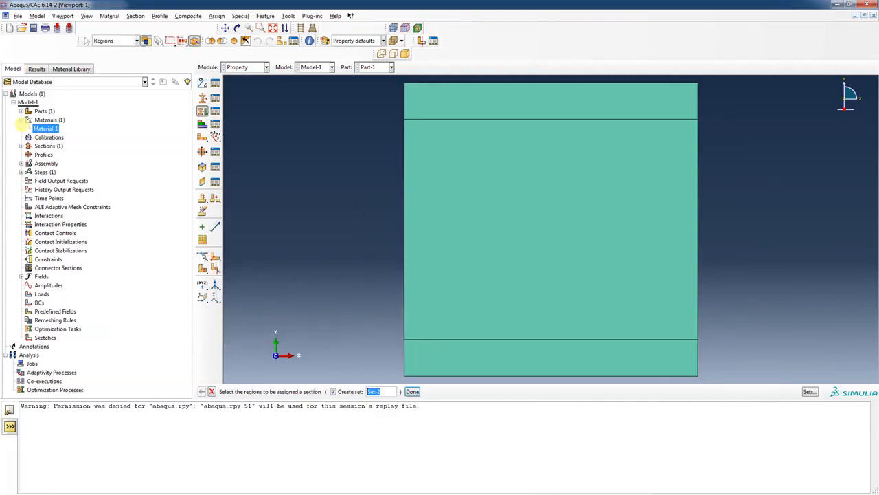
# Edit Section-1 to enable its plane stress/strain thickness.
pyautogui.click(202, 98)
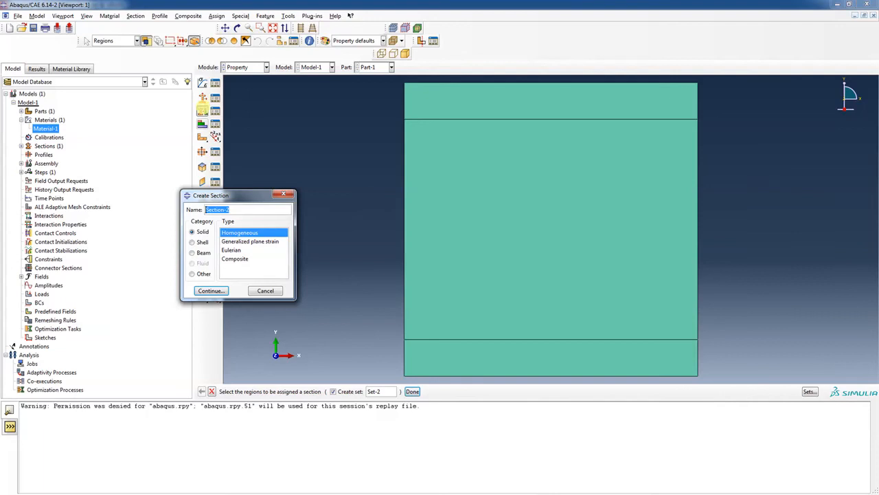
pyautogui.click(283, 195)
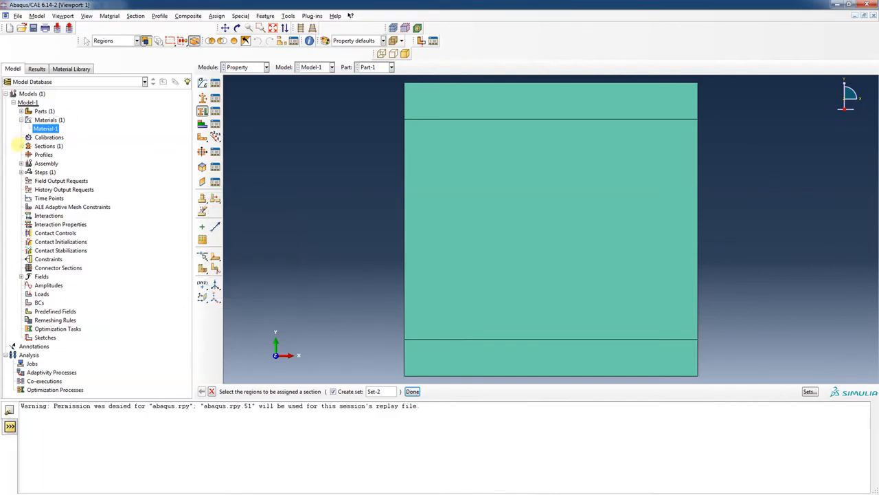
pyautogui.click(20, 146)
pyautogui.doubleClick(44, 155)
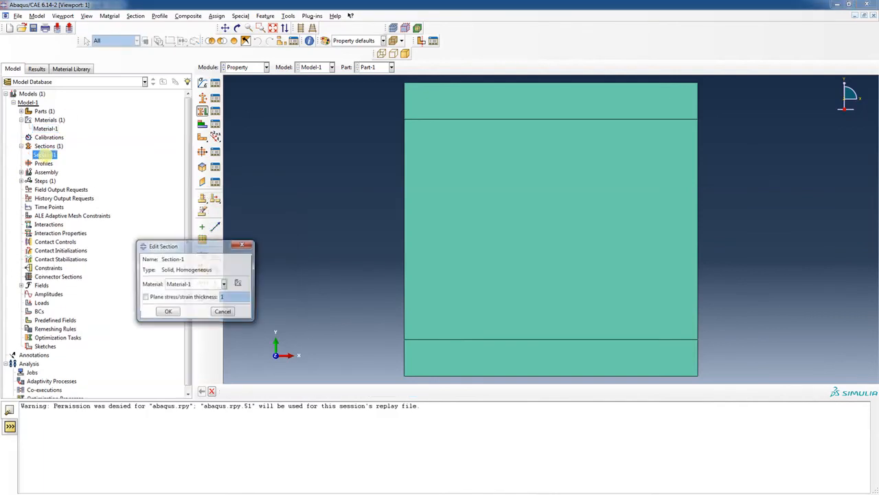
pyautogui.click(145, 296)
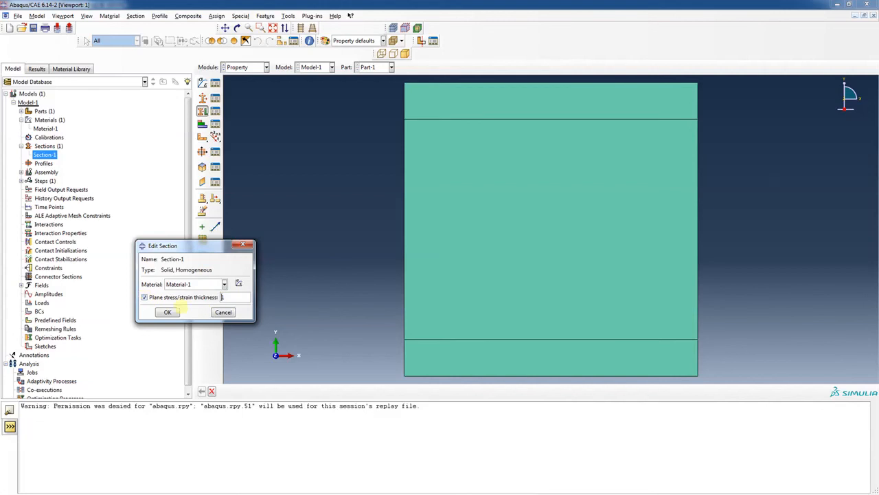
pyautogui.click(239, 296)
pyautogui.click(168, 312)
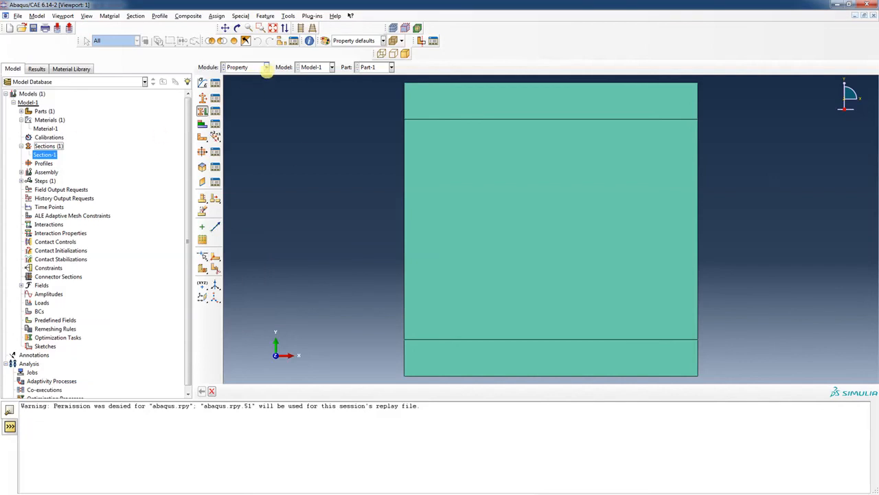
# Create a dependent instance of Part-1 in the assembly and expand the assembly's contents in the model tree.
pyautogui.click(265, 67)
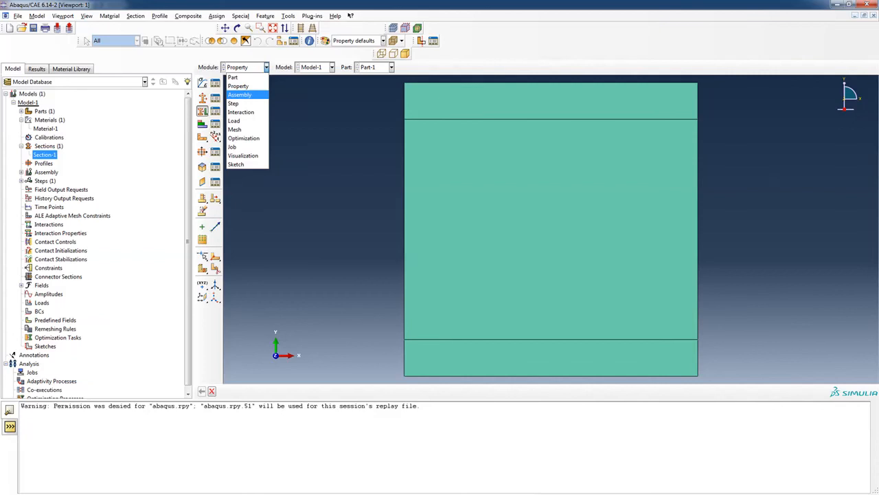
pyautogui.click(256, 94)
pyautogui.click(202, 82)
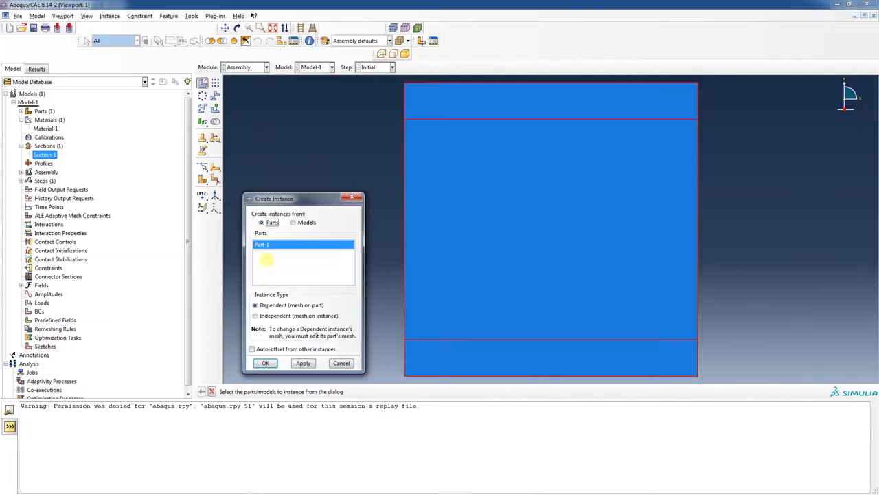
pyautogui.click(265, 364)
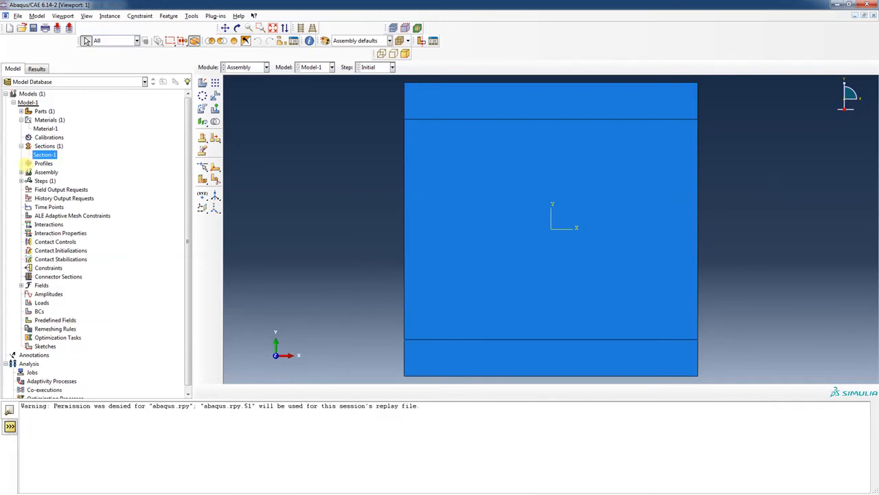
pyautogui.click(21, 172)
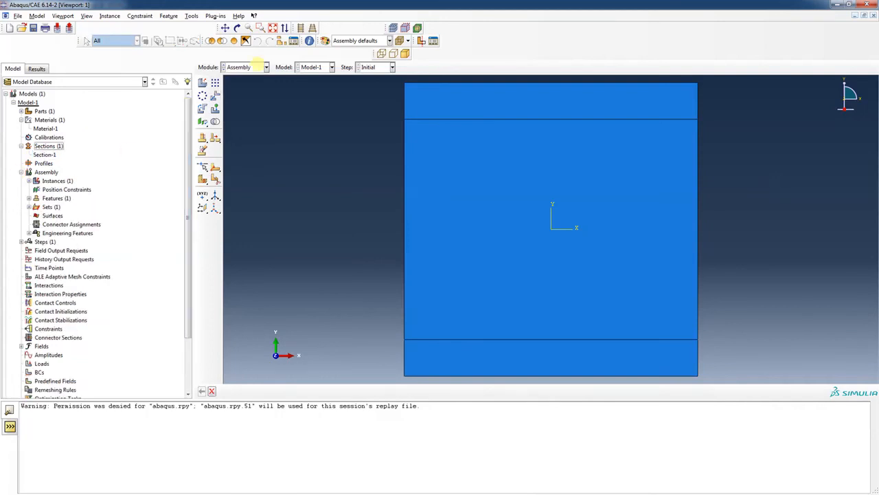
# Create a Static, General step after Initial with a time period of 100 and a maximum of 10000 increments.
pyautogui.click(266, 66)
pyautogui.click(240, 97)
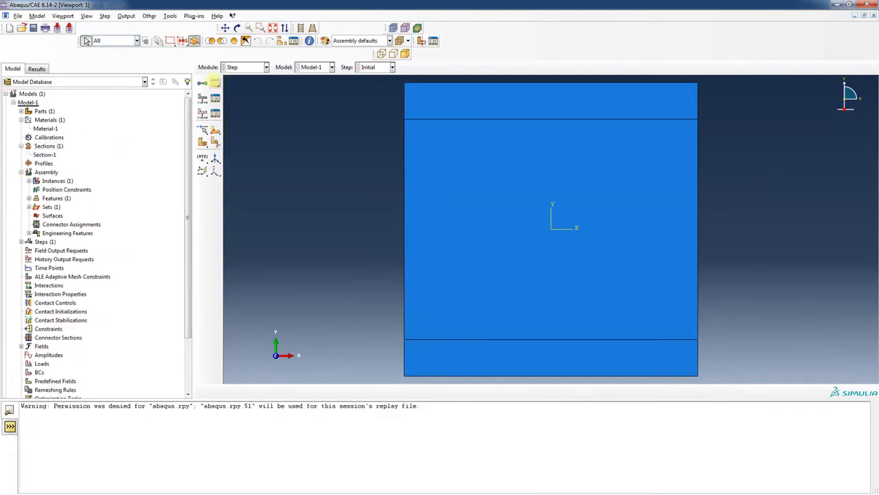
pyautogui.click(202, 82)
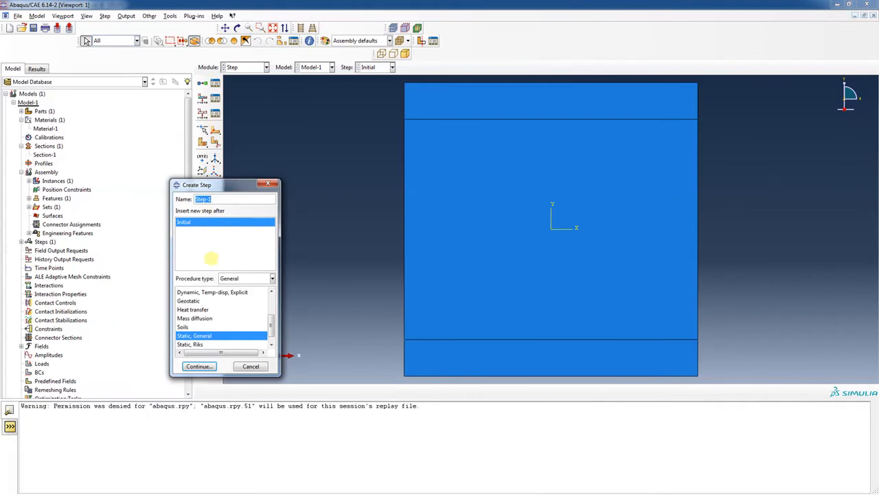
pyautogui.click(198, 367)
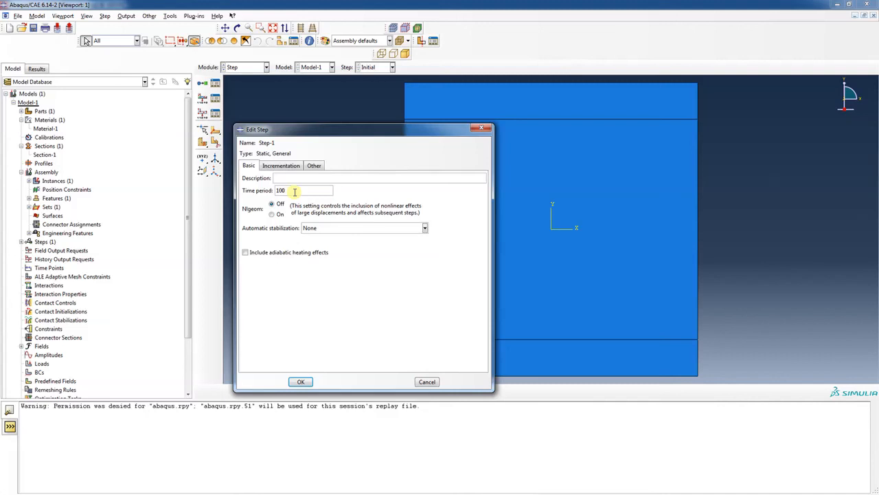
pyautogui.click(281, 166)
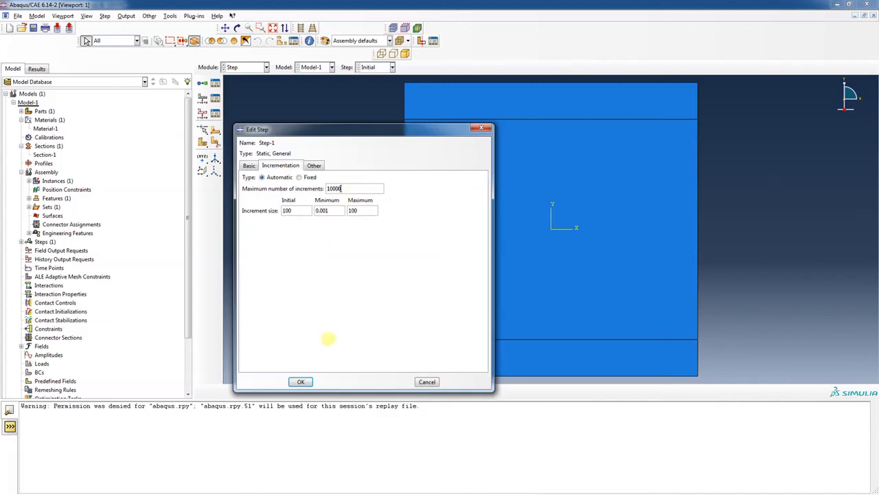
pyautogui.click(300, 381)
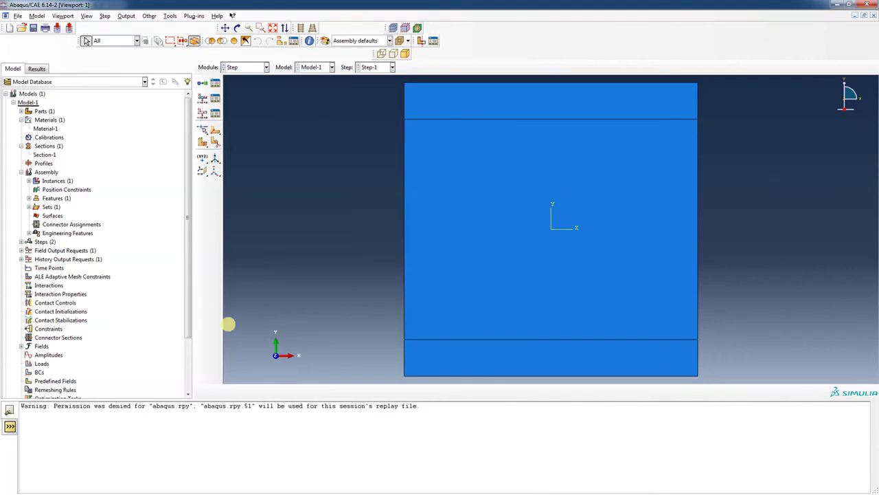
# Create a Displacement/Rotation boundary condition in the Initial step on the plate's bottom edge, creating a set for the region.
pyautogui.click(266, 67)
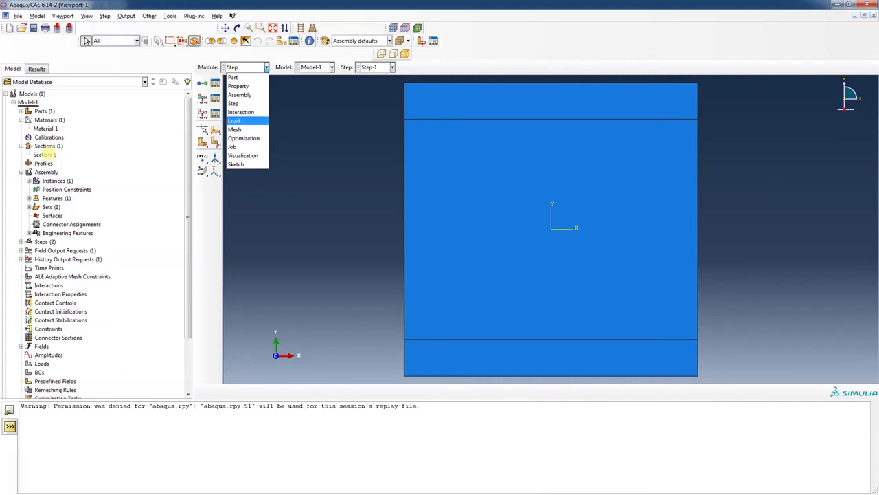
pyautogui.click(21, 172)
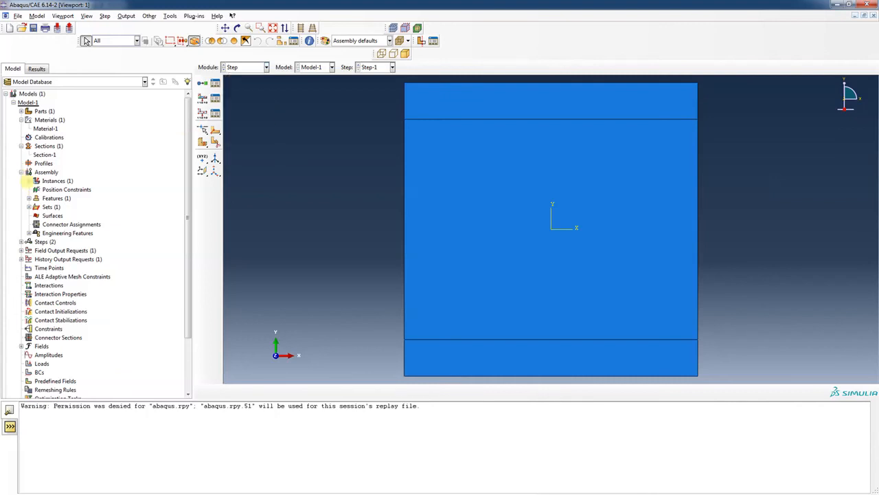
pyautogui.click(21, 172)
pyautogui.click(21, 180)
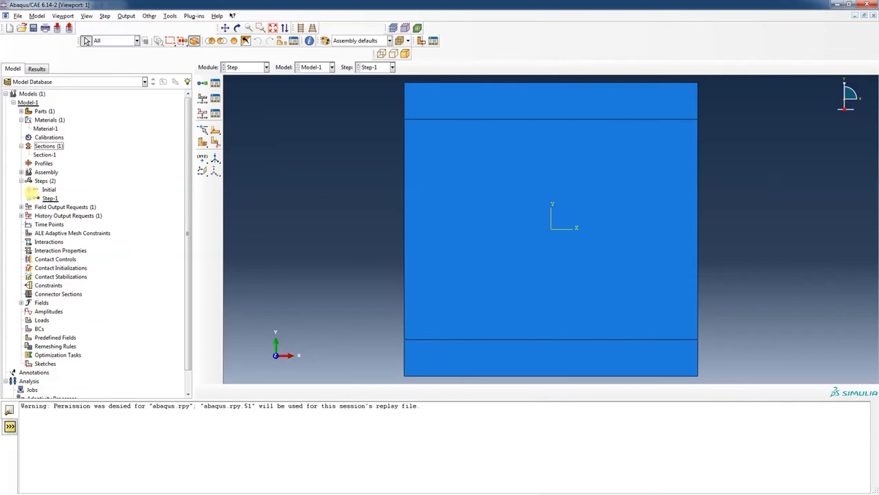
pyautogui.click(28, 188)
pyautogui.rightClick(55, 206)
pyautogui.click(75, 231)
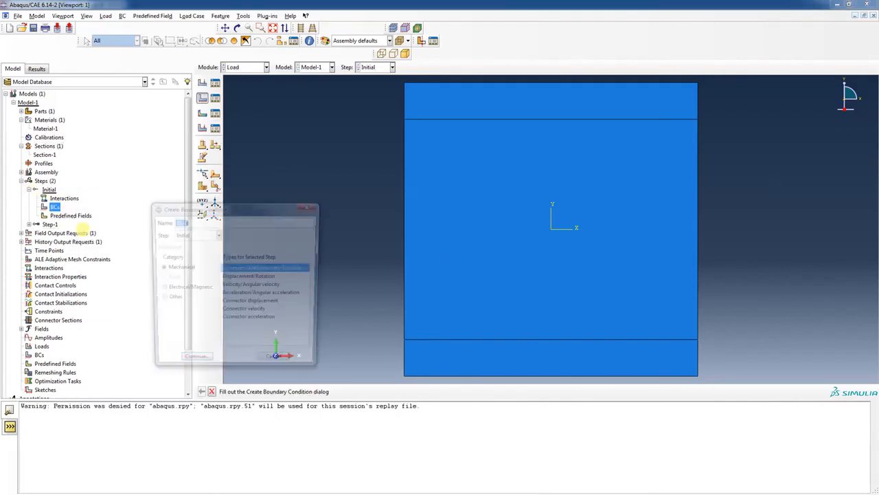
pyautogui.click(250, 277)
pyautogui.click(194, 365)
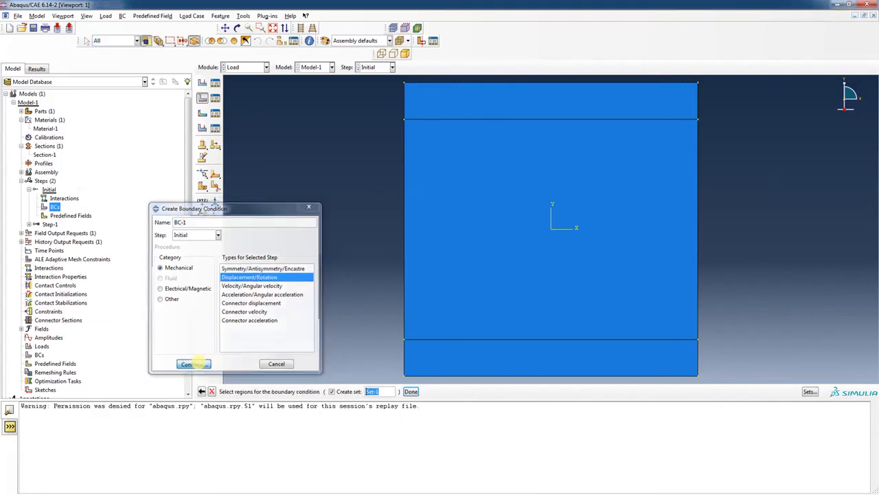
pyautogui.click(459, 375)
pyautogui.click(411, 390)
pyautogui.click(96, 214)
pyautogui.click(96, 234)
pyautogui.click(118, 302)
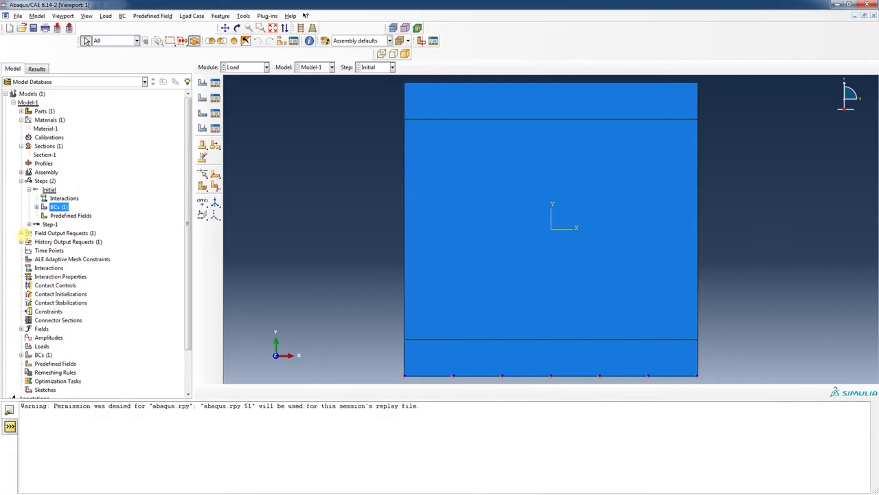
# Create a uniform pressure load of magnitude -90 in Step-1 on the plate's top edge, creating a surface for the region.
pyautogui.click(28, 224)
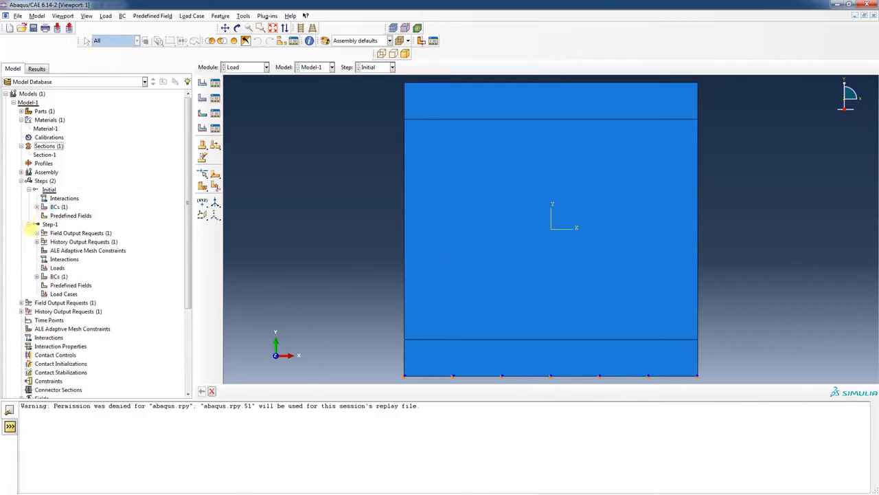
pyautogui.rightClick(57, 268)
pyautogui.click(73, 283)
pyautogui.click(30, 252)
pyautogui.click(291, 160)
pyautogui.click(244, 239)
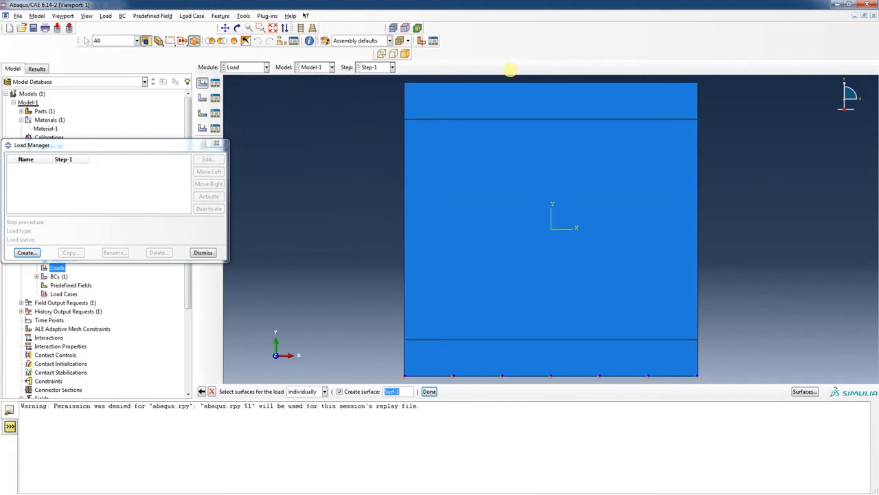
pyautogui.click(494, 84)
pyautogui.click(429, 391)
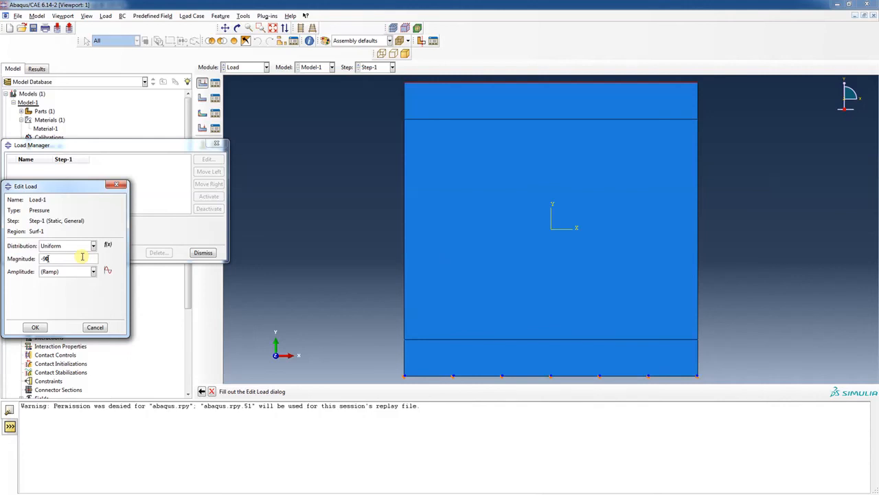
pyautogui.click(35, 327)
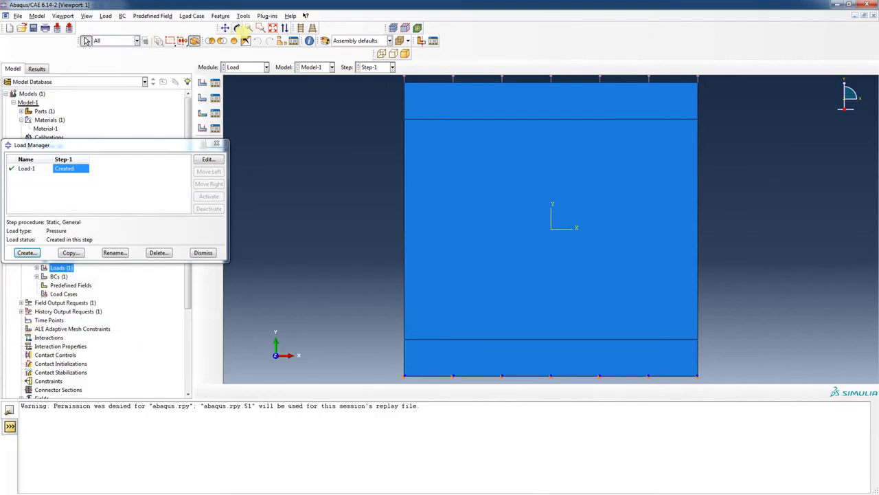
pyautogui.click(250, 27)
pyautogui.moveTo(594, 216); pyautogui.dragTo(200, 226)
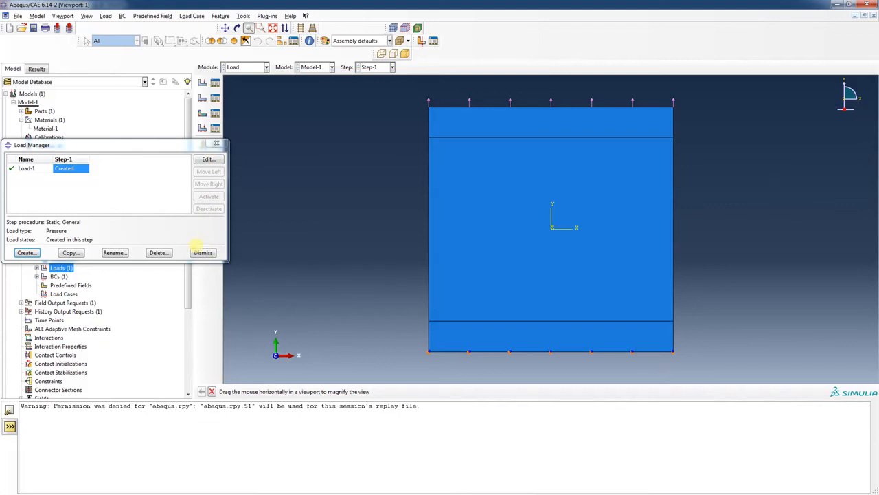
pyautogui.click(202, 252)
# Create a second uniform pressure load of magnitude -70 in Step-1 on the right edge of the plate's upper strip.
pyautogui.click(37, 268)
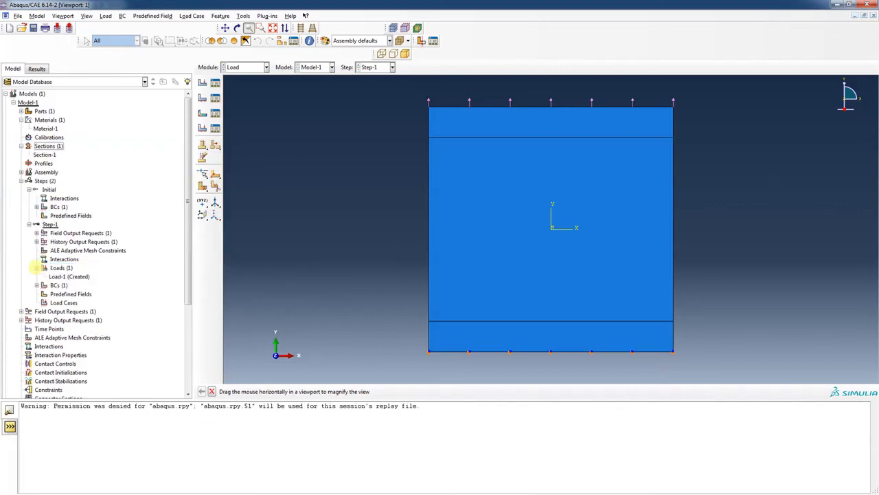
pyautogui.rightClick(65, 268)
pyautogui.click(85, 291)
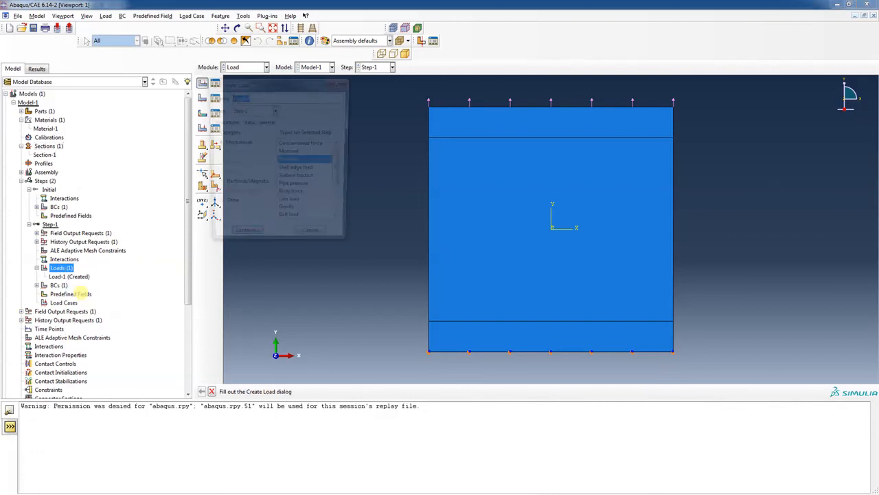
pyautogui.click(244, 240)
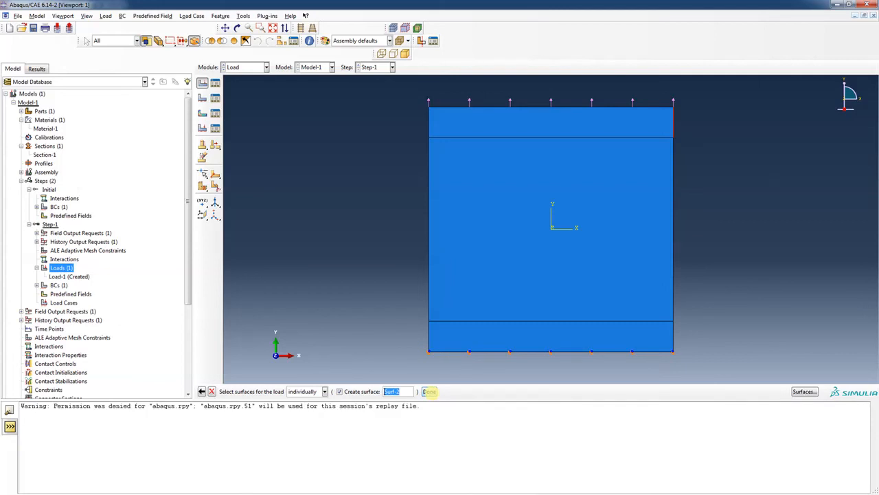
pyautogui.click(429, 390)
pyautogui.click(76, 258)
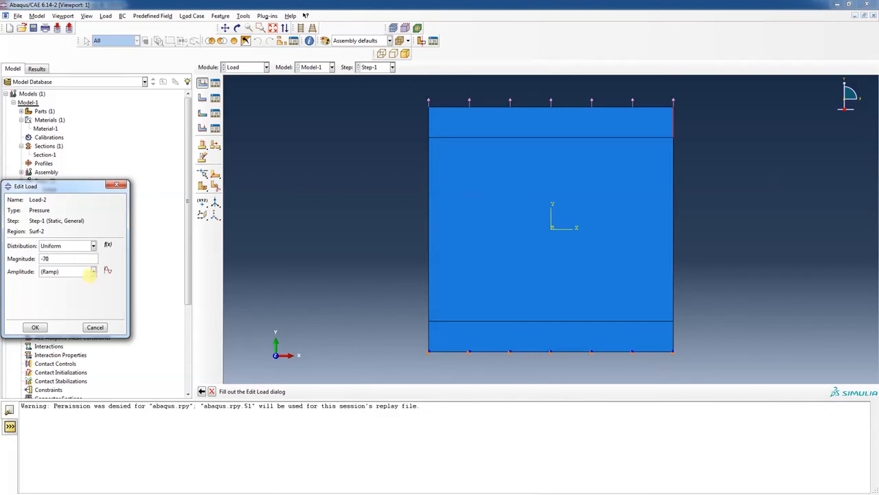
pyautogui.click(35, 327)
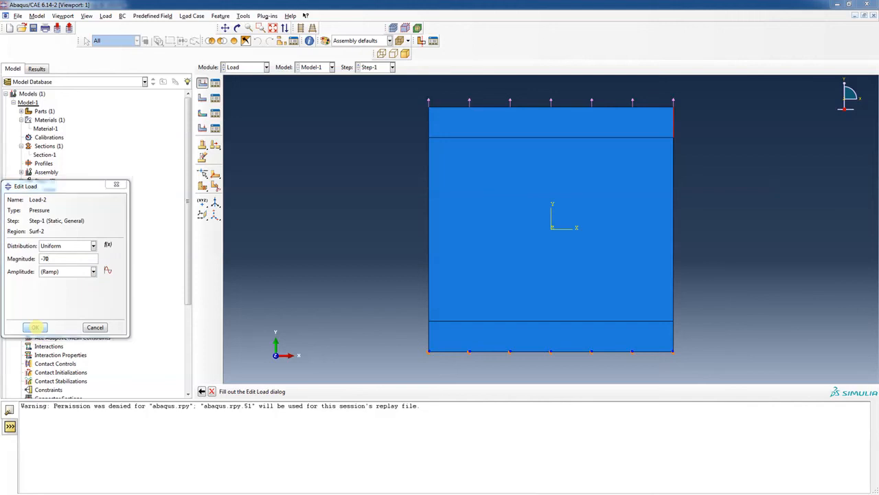
pyautogui.click(36, 267)
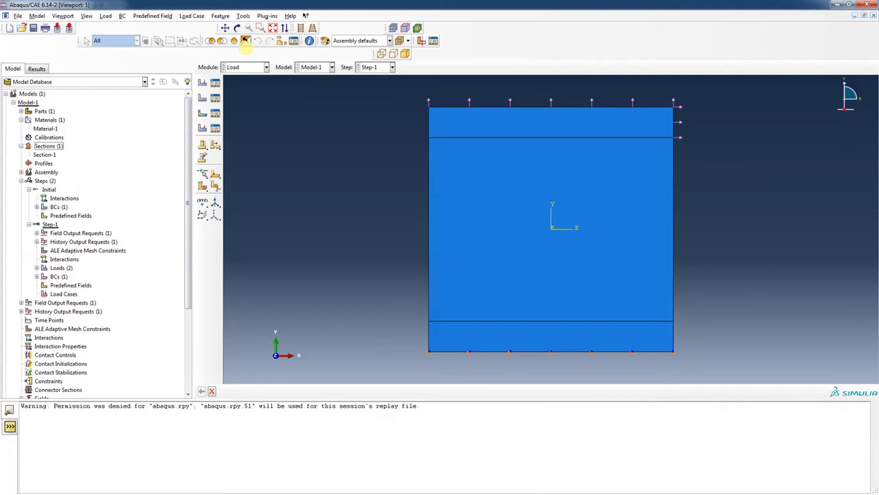
pyautogui.click(244, 16)
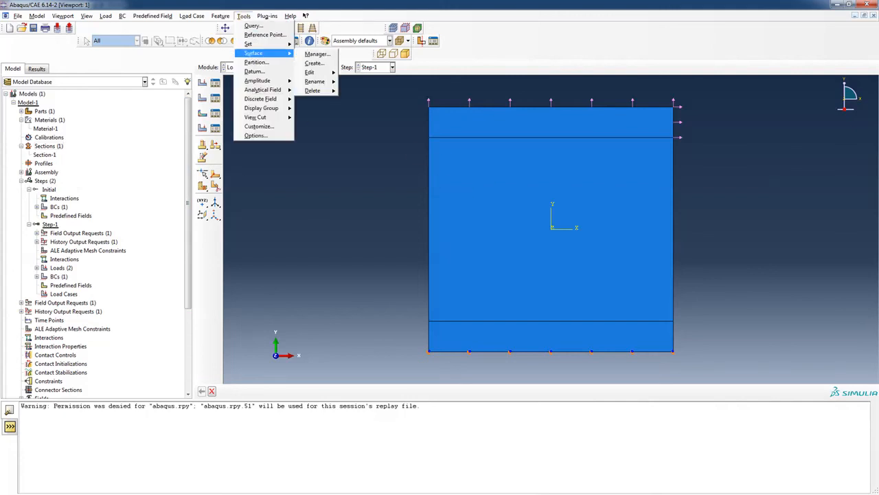
pyautogui.moveTo(253, 53)
pyautogui.click(265, 35)
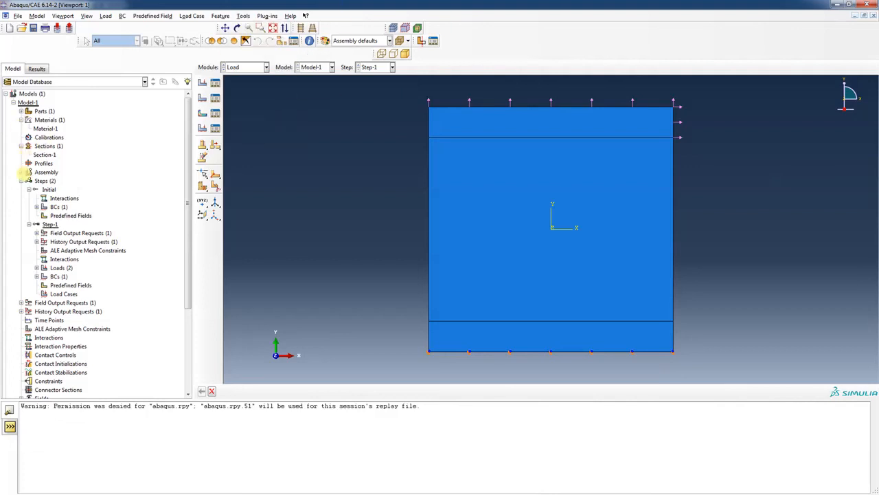
# Create an XFEM crack using geometric faces, picking the plate's large middle face as the crack domain and specifying no initial crack location.
pyautogui.click(20, 171)
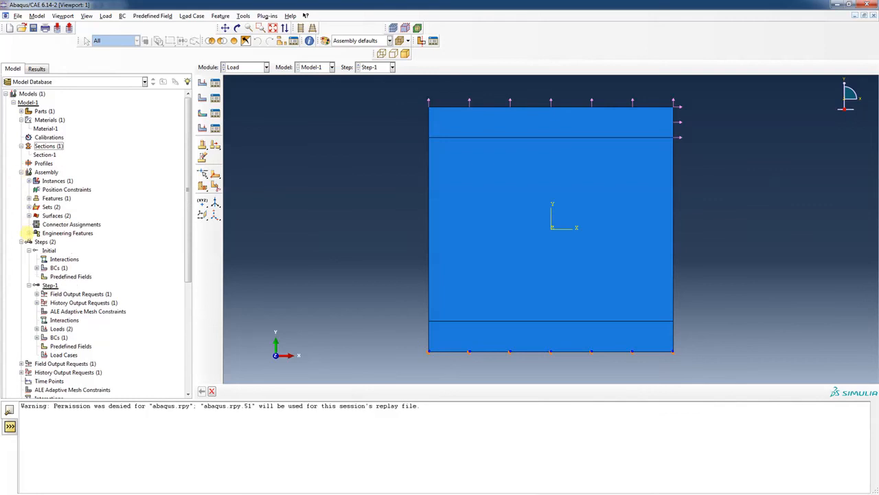
pyautogui.click(28, 233)
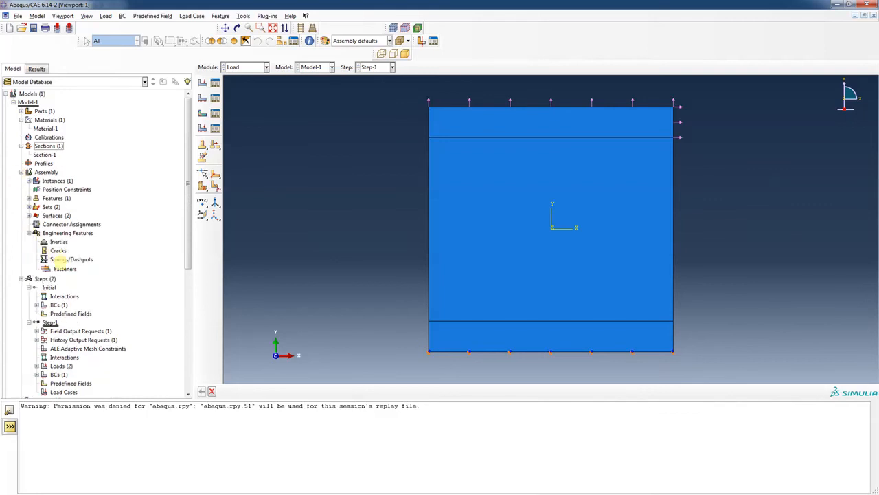
pyautogui.rightClick(58, 250)
pyautogui.click(73, 263)
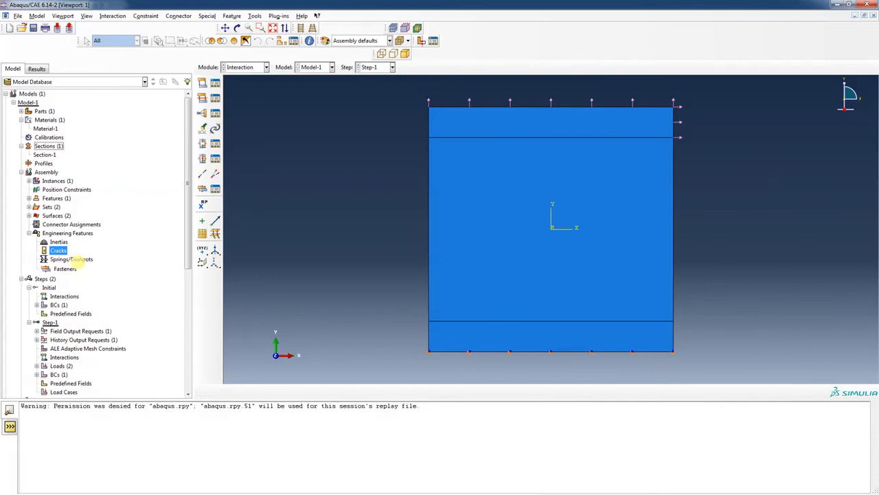
pyautogui.click(19, 108)
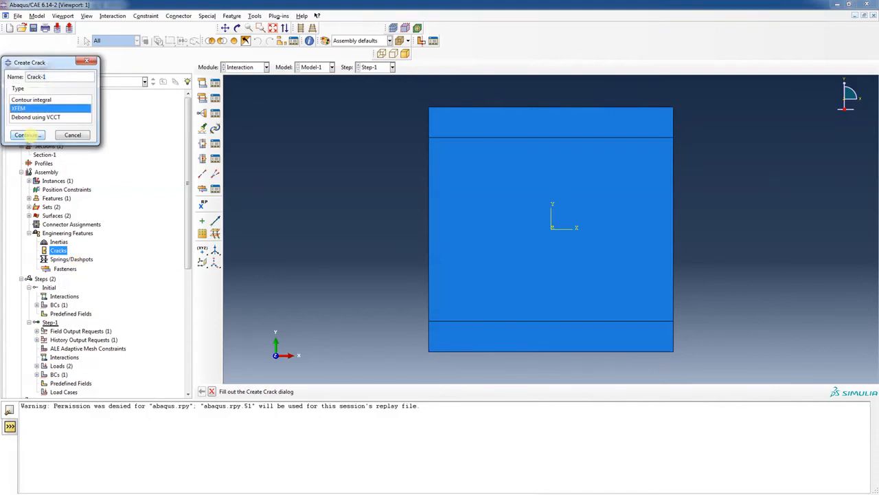
pyautogui.click(27, 135)
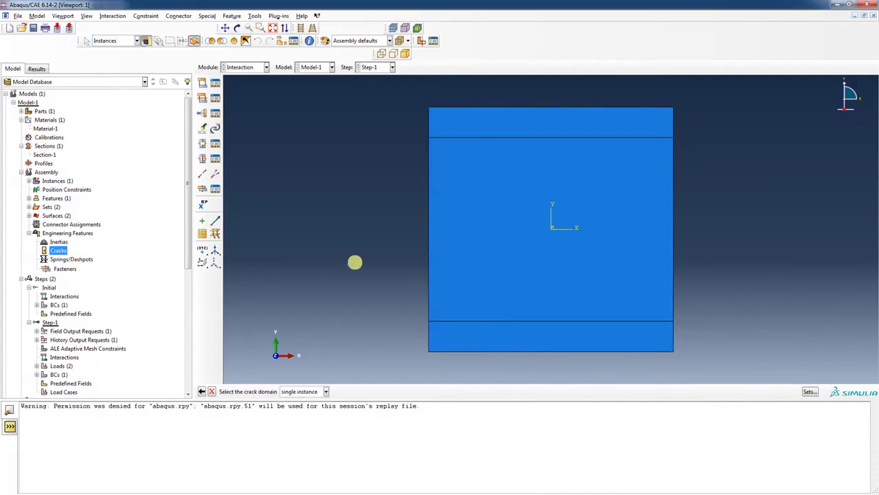
pyautogui.click(325, 391)
pyautogui.click(301, 410)
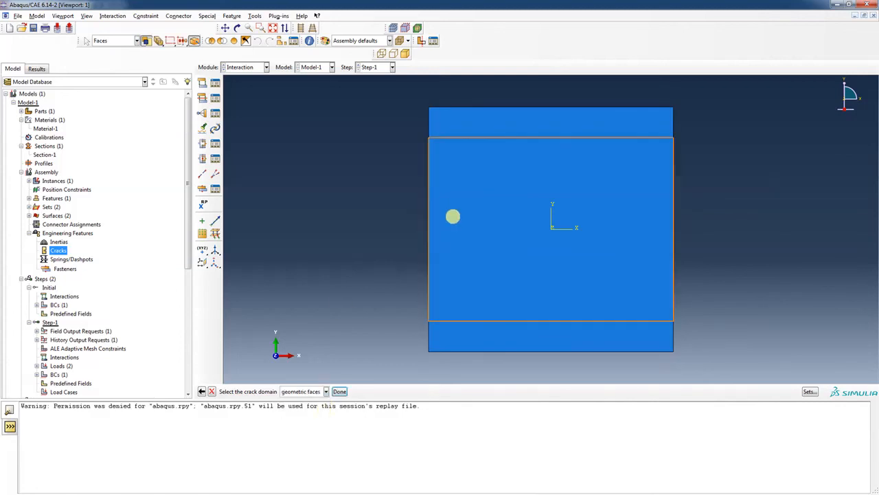
pyautogui.click(452, 216)
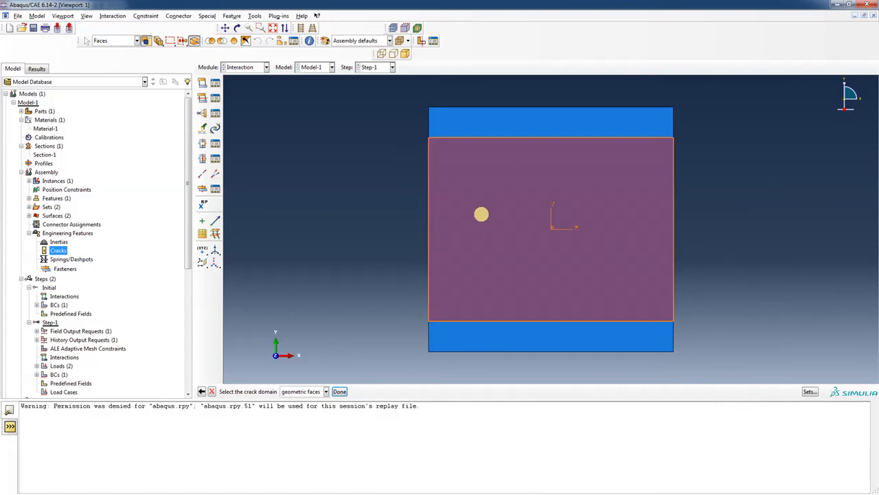
pyautogui.click(340, 391)
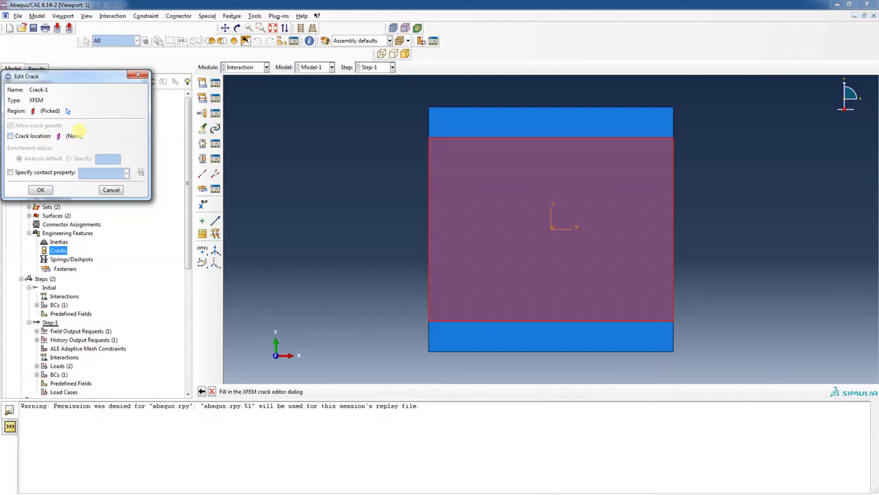
pyautogui.click(42, 190)
# Edit field output request F-Output-1 to save results every 1 unit of time.
pyautogui.moveTo(188, 157); pyautogui.dragTo(187, 217)
pyautogui.scroll(-3, 187, 218)
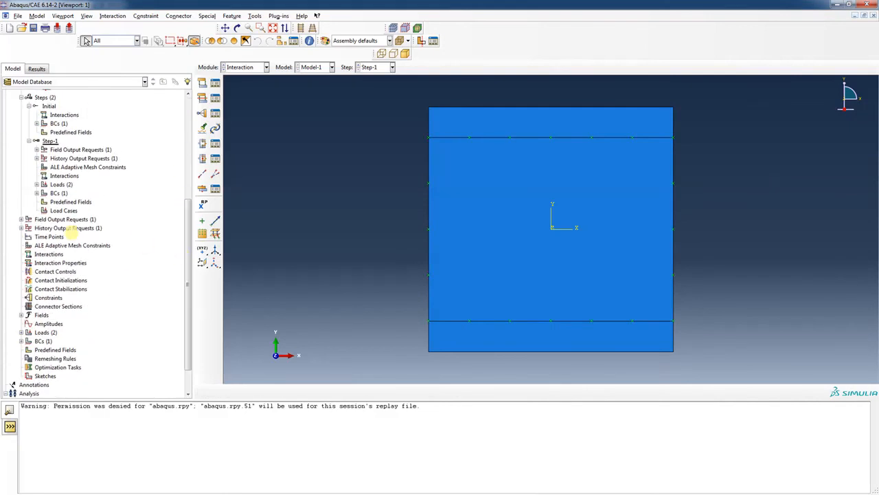
pyautogui.click(21, 219)
pyautogui.click(29, 227)
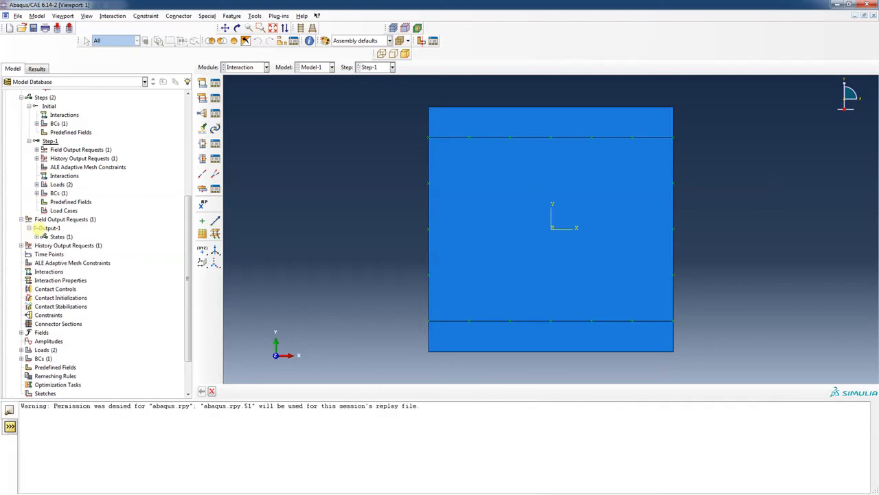
pyautogui.rightClick(46, 227)
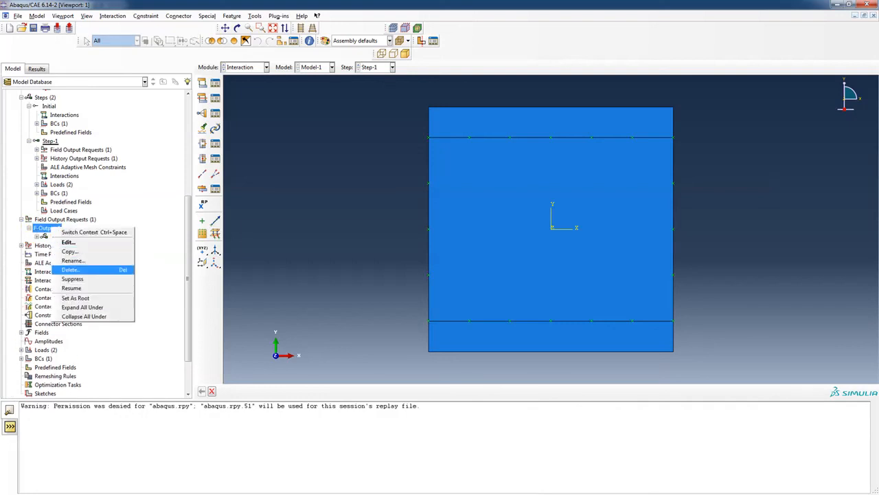
pyautogui.click(67, 242)
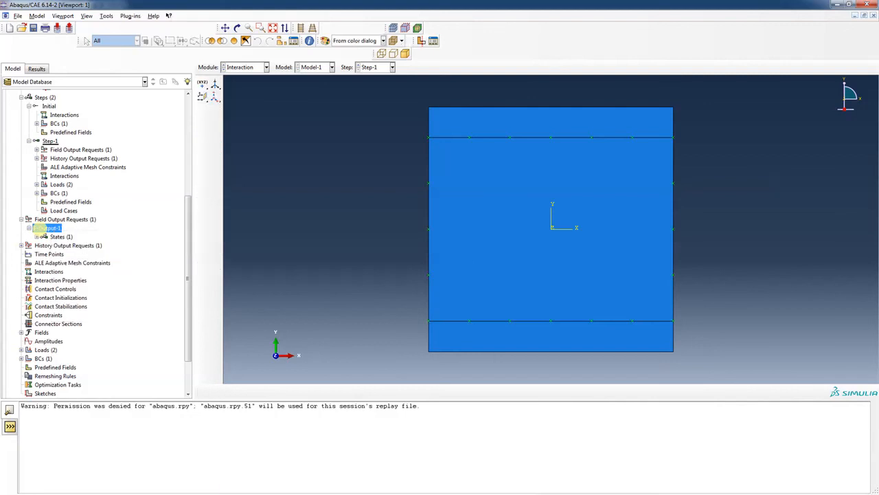
pyautogui.click(293, 124)
pyautogui.click(244, 160)
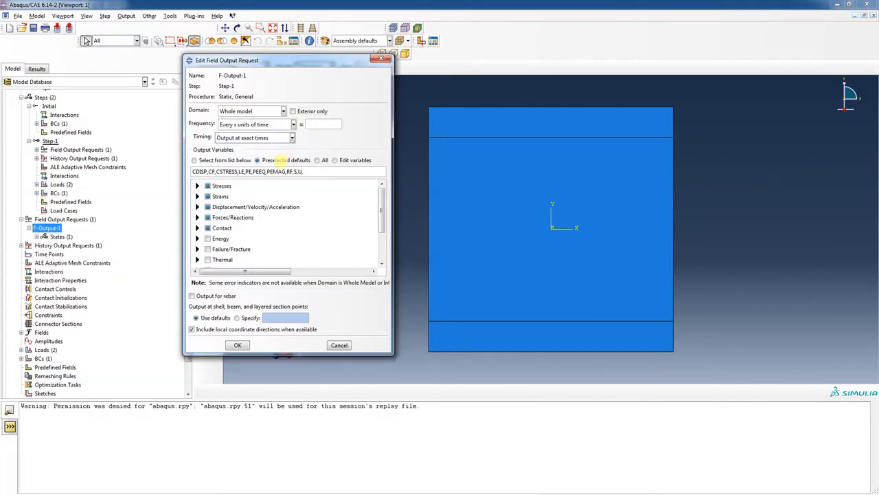
pyautogui.click(315, 123)
pyautogui.write('1')
pyautogui.click(230, 347)
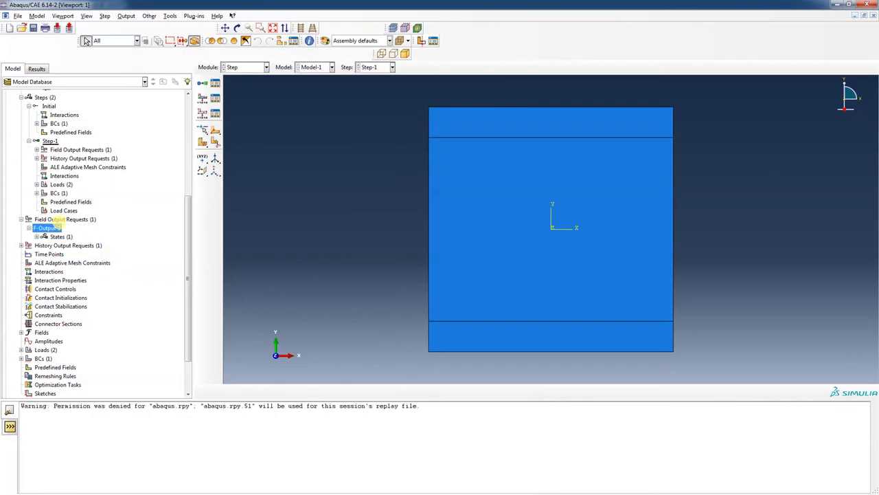
# Create a second field output request in Step-1 for the whole model with output every 1 unit of time.
pyautogui.rightClick(53, 219)
pyautogui.click(88, 235)
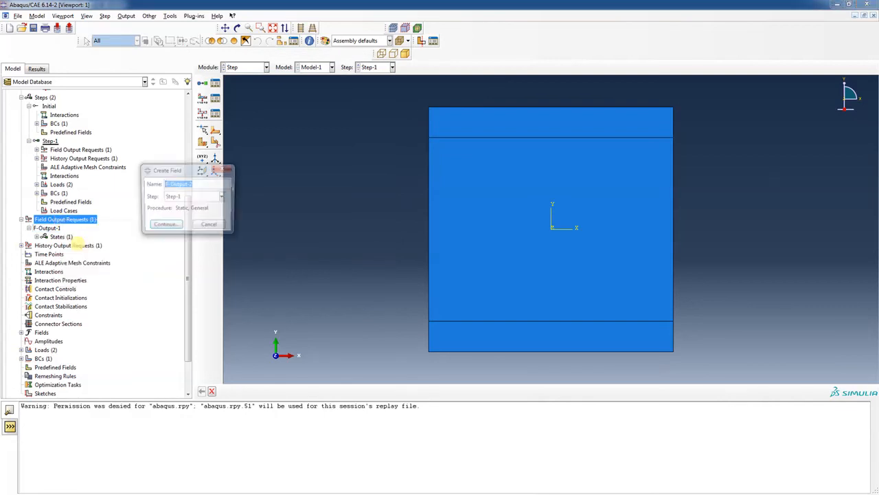
pyautogui.click(164, 226)
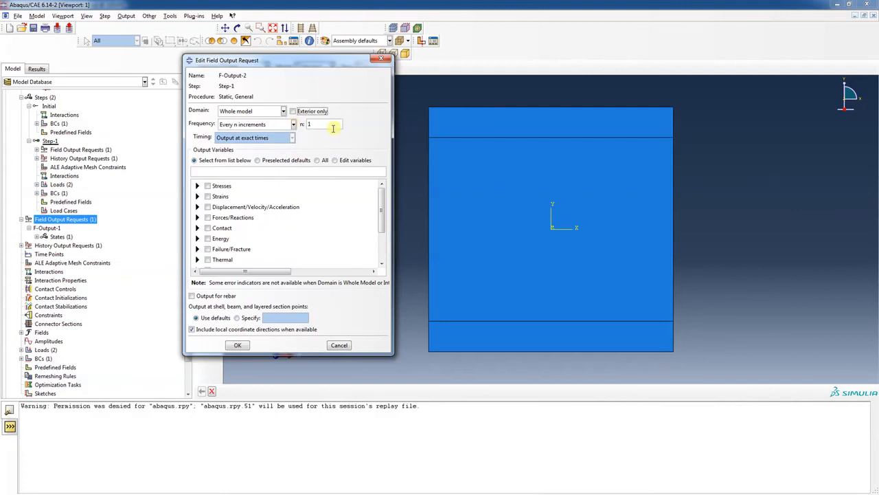
pyautogui.click(294, 124)
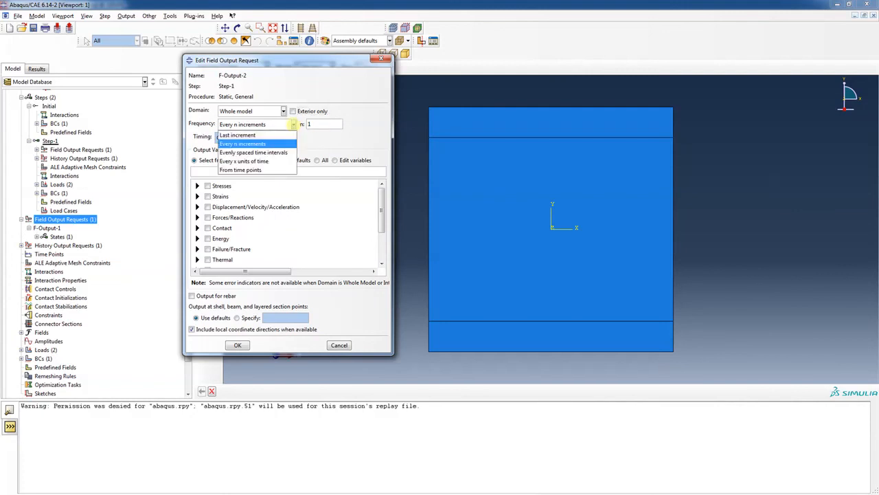
pyautogui.click(251, 161)
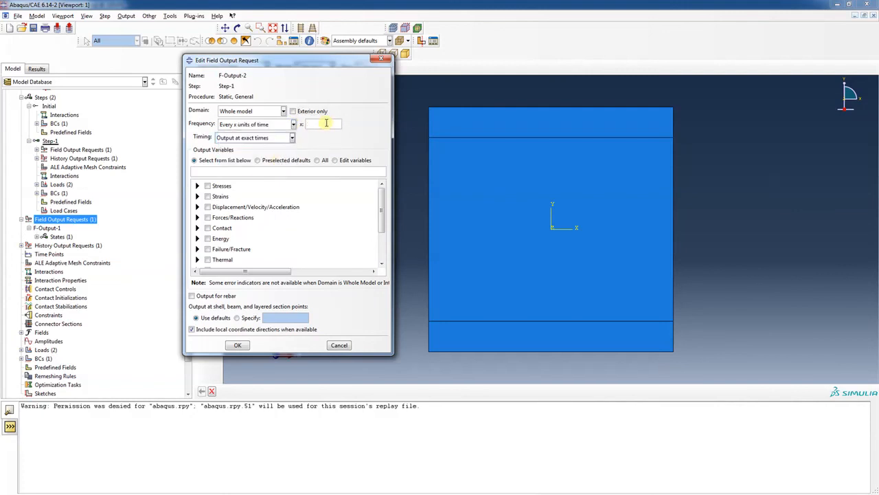
pyautogui.write('1')
pyautogui.scroll(-1, 382, 213)
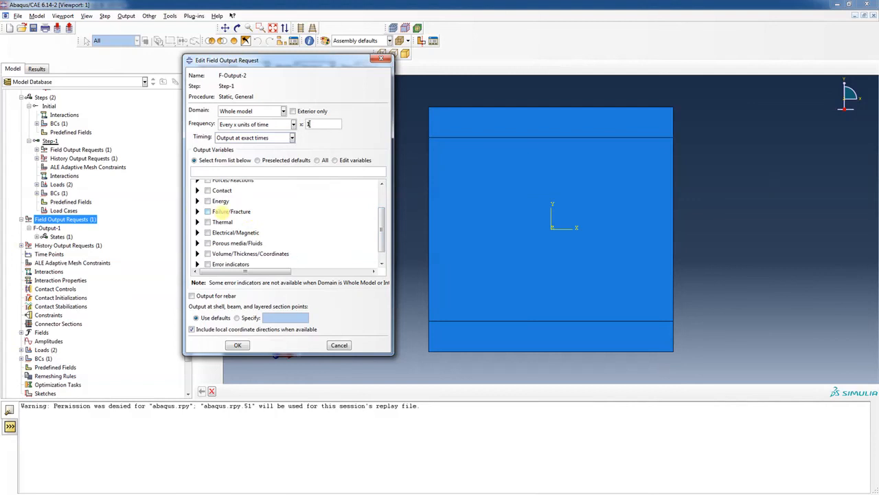
# Include the Failure/Fracture level set variables PHILSM and PSILSM in the second field output request.
pyautogui.click(197, 211)
pyautogui.scroll(-5, 333, 201)
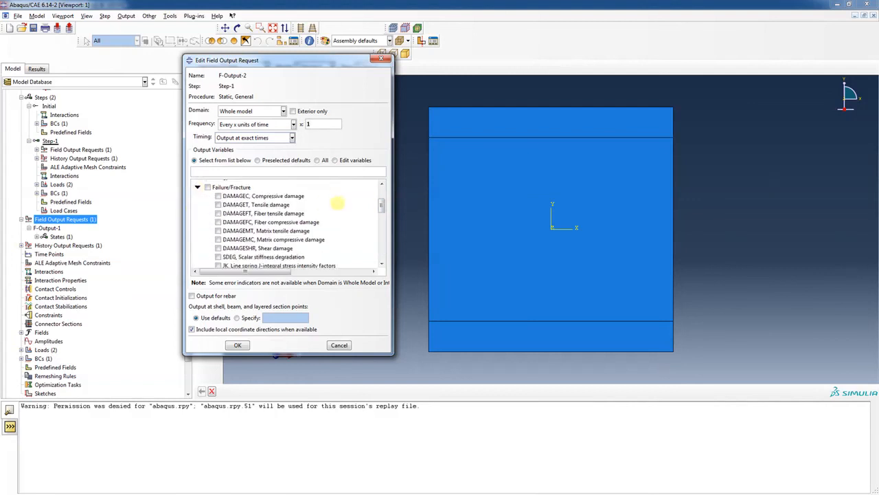
pyautogui.scroll(-5, 265, 233)
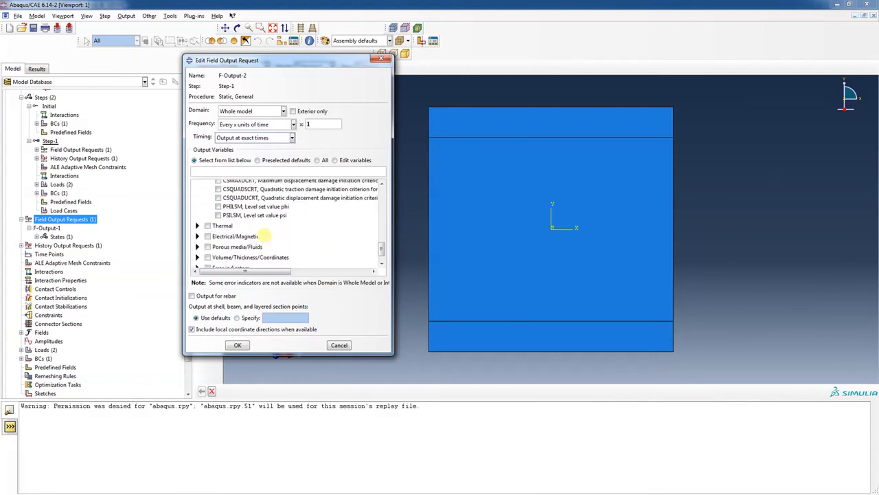
pyautogui.click(218, 206)
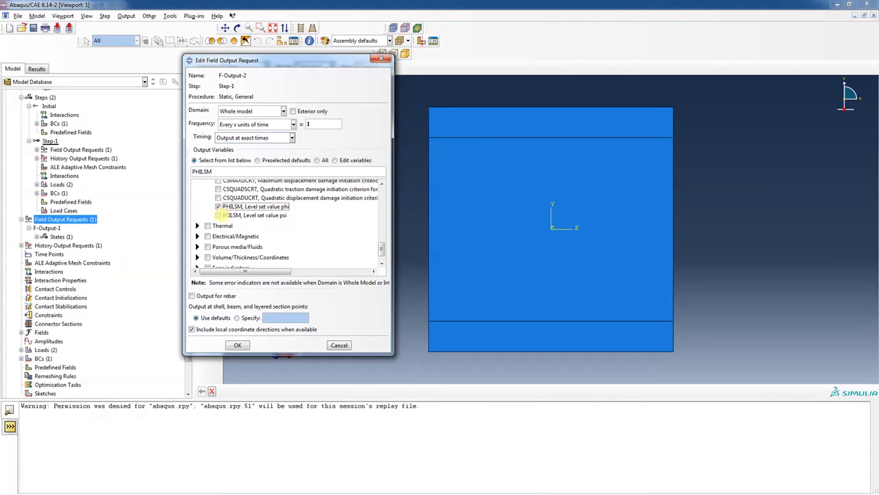
pyautogui.click(218, 215)
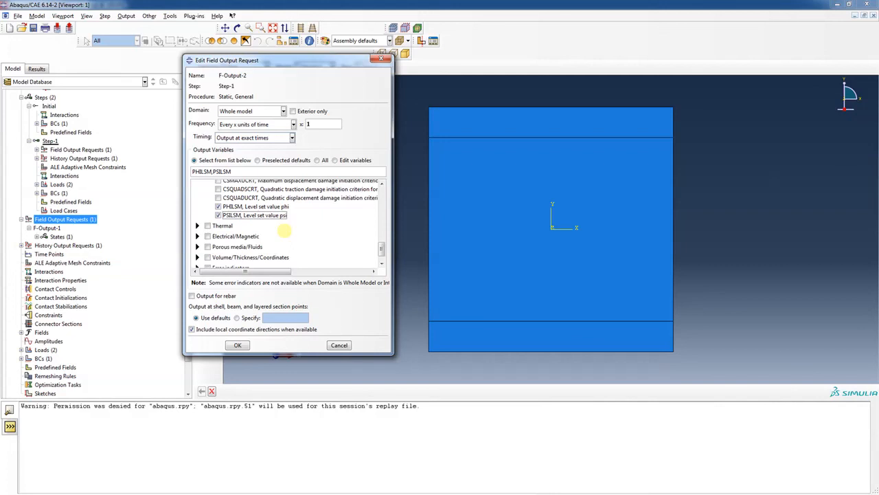
pyautogui.click(237, 345)
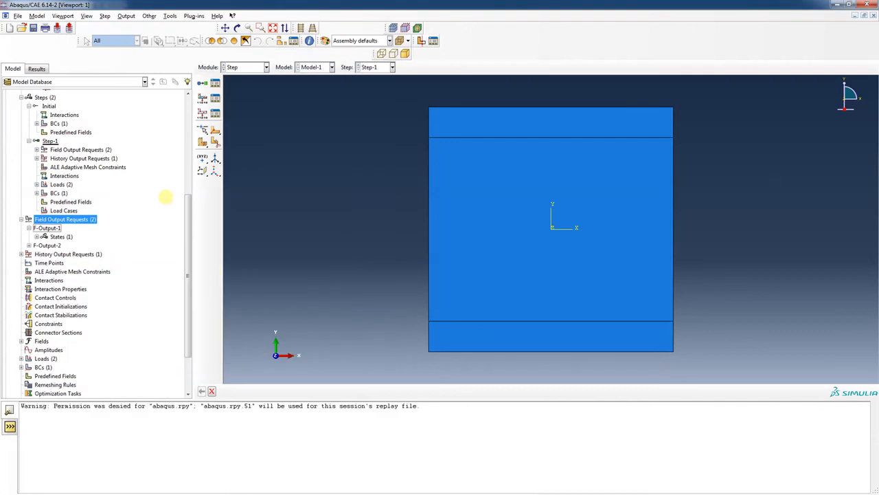
# Create a full analysis job named Job-1 for Model-1 with the default settings.
pyautogui.moveTo(186, 239)
pyautogui.mouseDown()
pyautogui.moveTo(187, 288)
pyautogui.moveTo(197, 149)
pyautogui.moveTo(188, 289)
pyautogui.mouseUp()
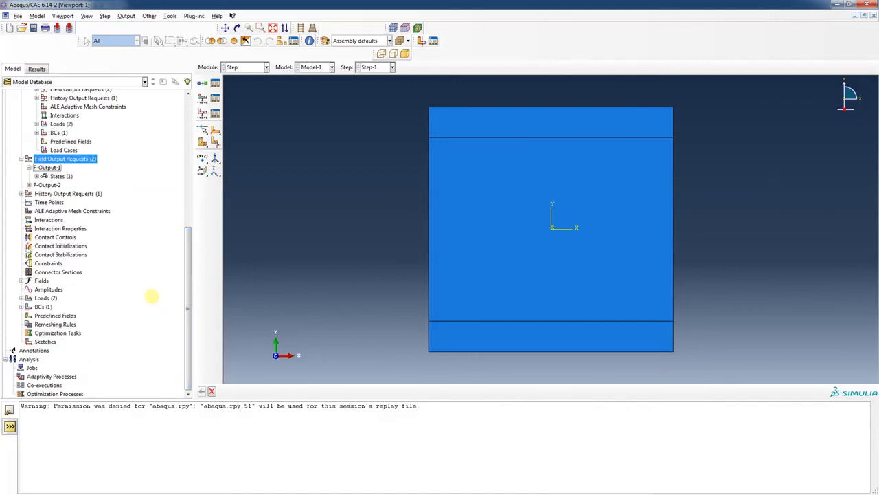
pyautogui.rightClick(33, 367)
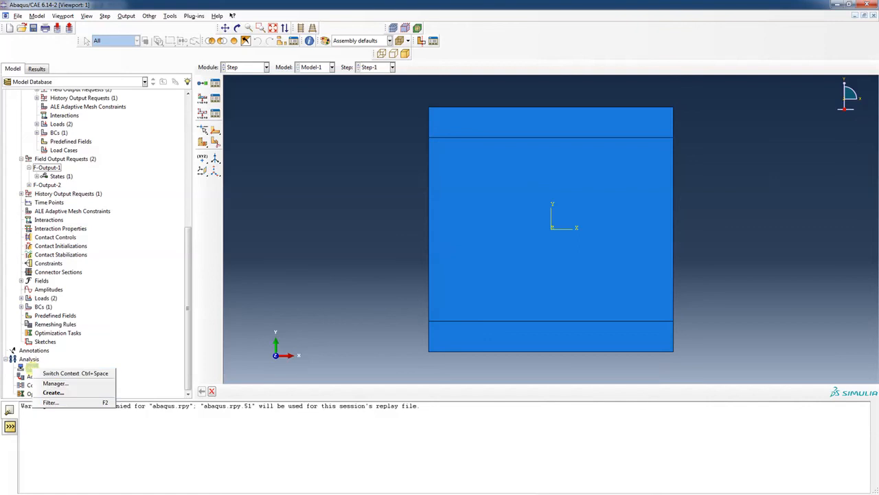
pyautogui.click(48, 391)
pyautogui.click(118, 302)
pyautogui.click(217, 375)
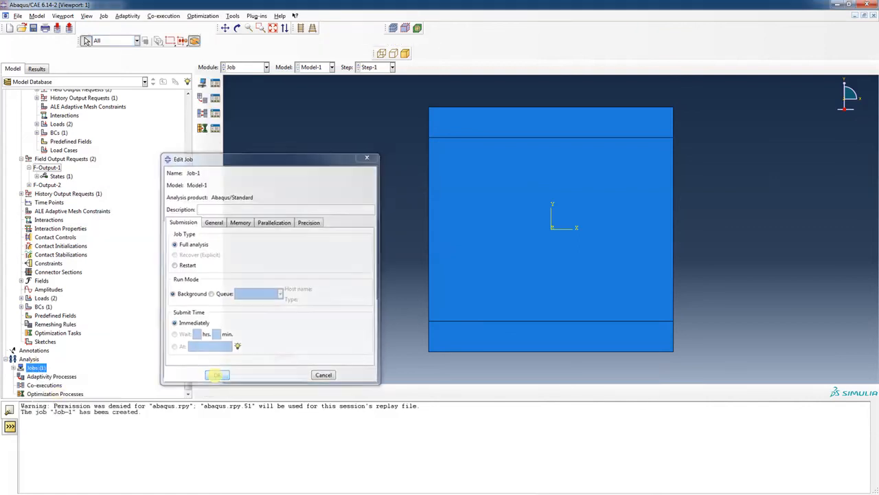
# Try to submit Job-1 for analysis, overwriting the existing job files and continuing with the unmeshed part instance.
pyautogui.click(21, 367)
pyautogui.rightClick(31, 367)
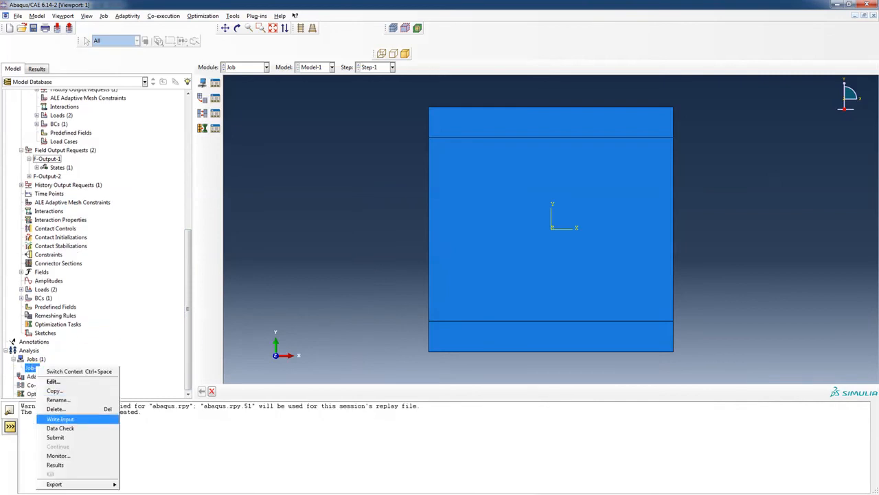
pyautogui.click(55, 437)
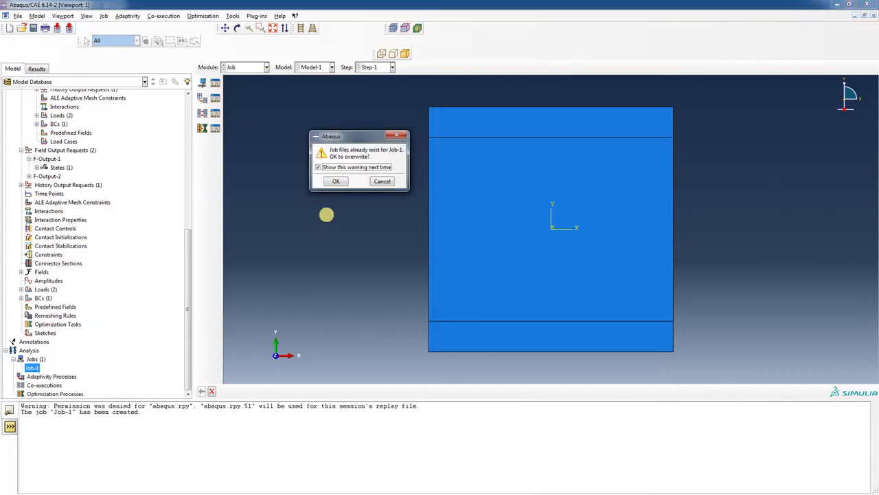
pyautogui.click(335, 181)
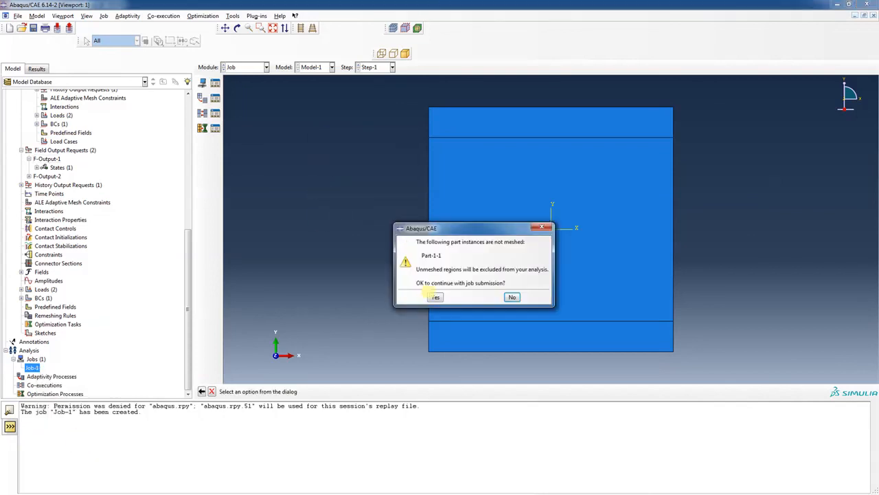
pyautogui.click(437, 297)
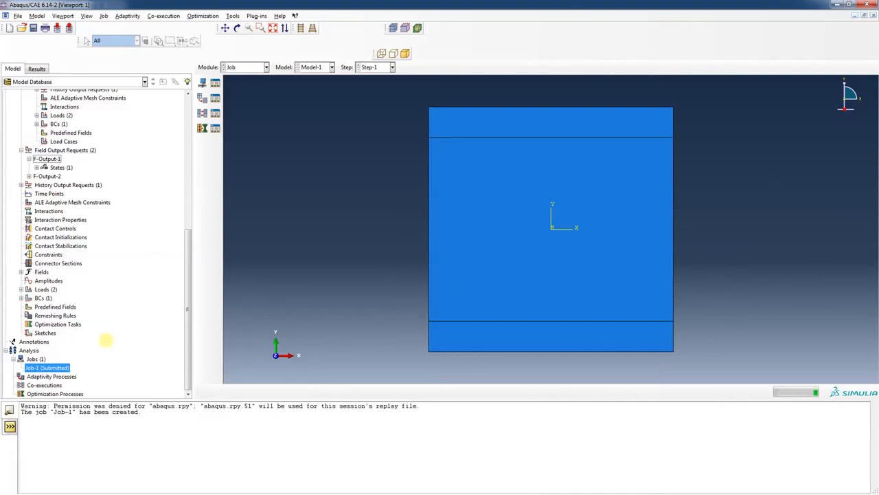
# Seed Part-1 with an approximate global size of 4 and generate the mesh on the part.
pyautogui.click(262, 67)
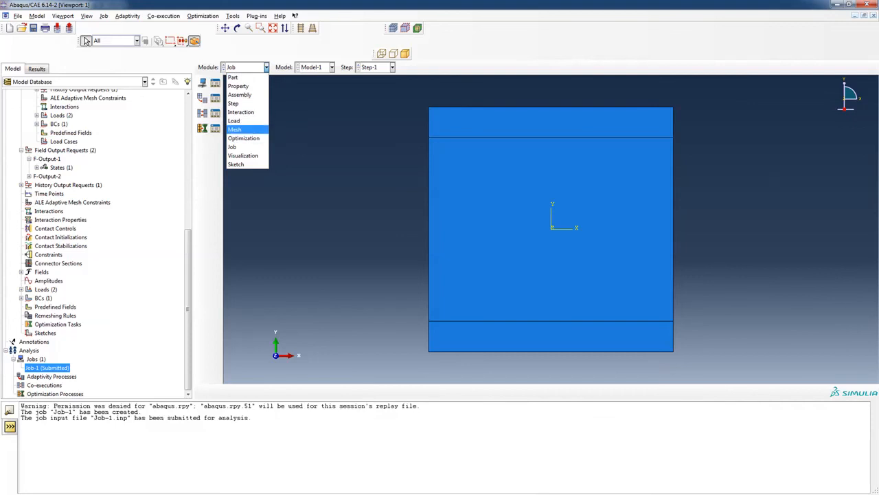
pyautogui.click(240, 129)
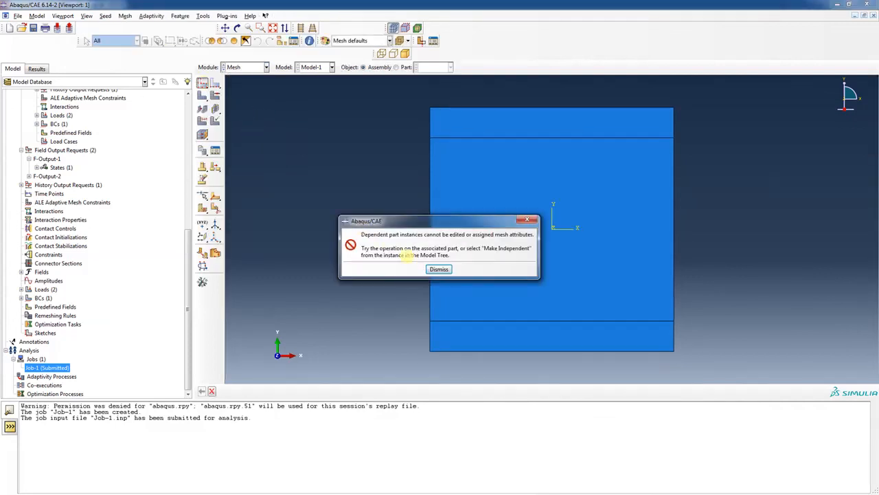
pyautogui.click(438, 268)
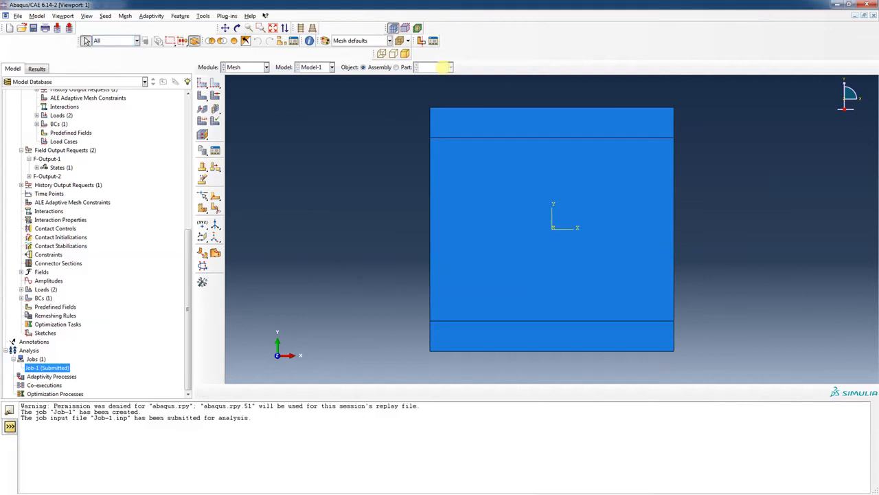
pyautogui.click(404, 67)
pyautogui.click(202, 83)
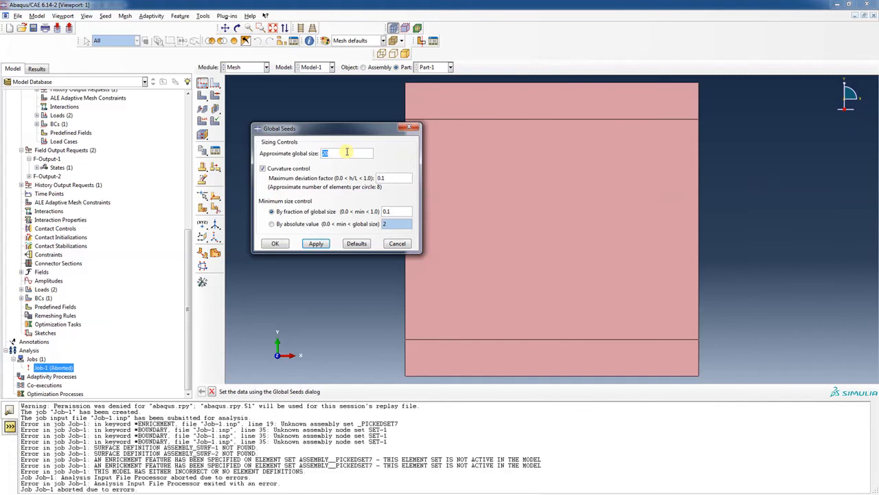
pyautogui.write('4')
pyautogui.click(315, 245)
pyautogui.click(275, 243)
pyautogui.click(205, 106)
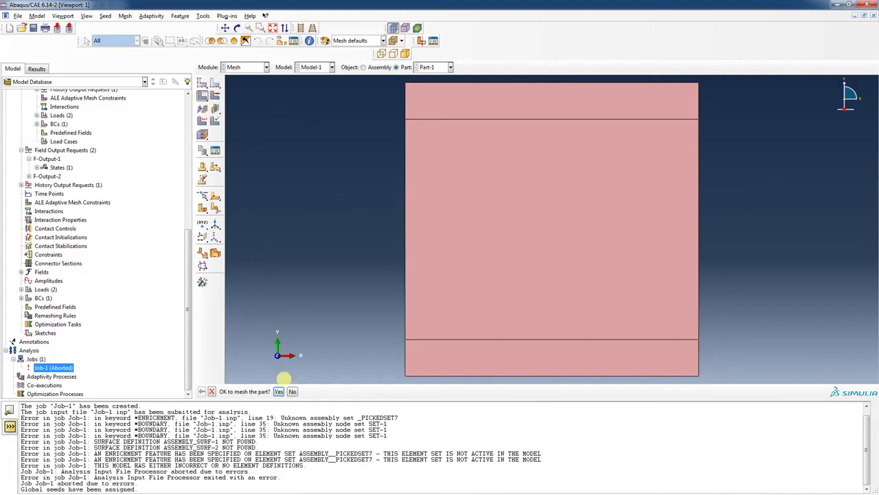
pyautogui.click(278, 391)
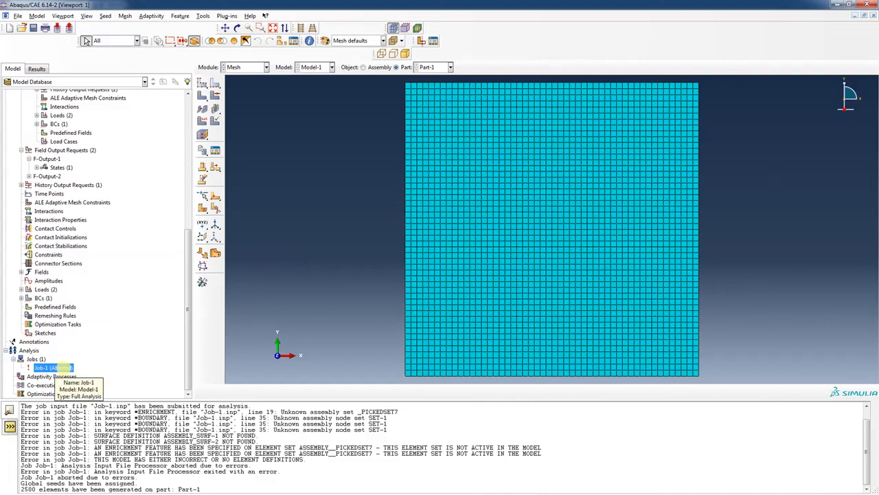
# Resubmit Job-1 for analysis, overwriting the existing job files.
pyautogui.rightClick(60, 368)
pyautogui.click(88, 435)
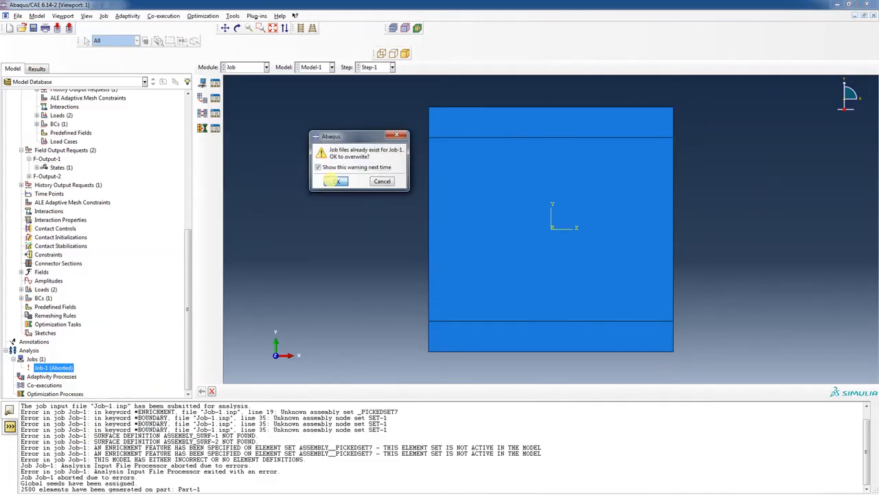
pyautogui.click(330, 180)
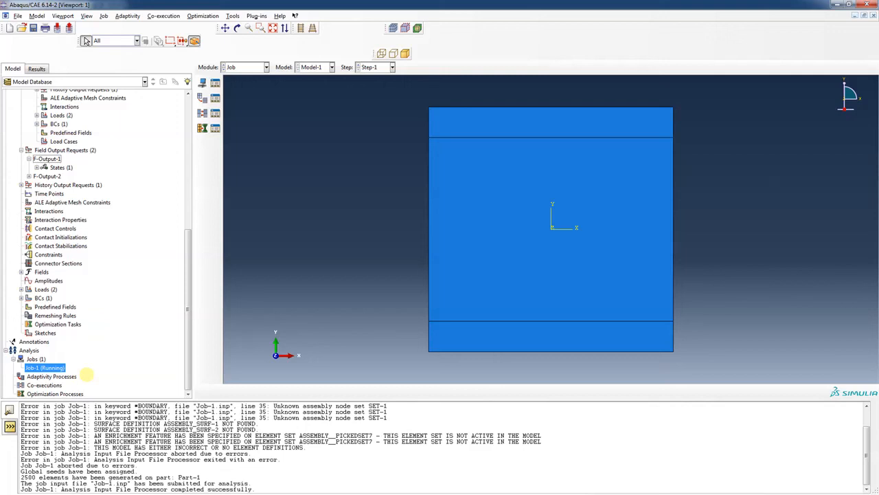
# Monitor the progress of the Job-1 analysis until it finishes, and close the monitor.
pyautogui.rightClick(55, 367)
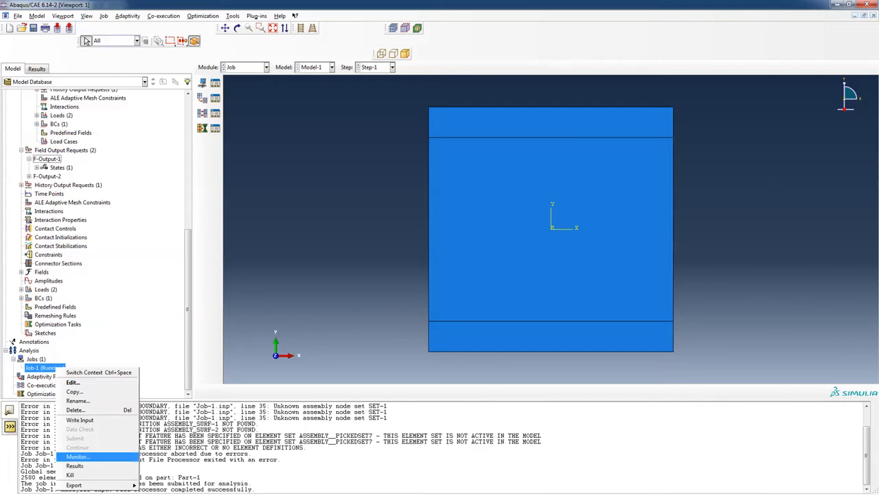
pyautogui.click(86, 454)
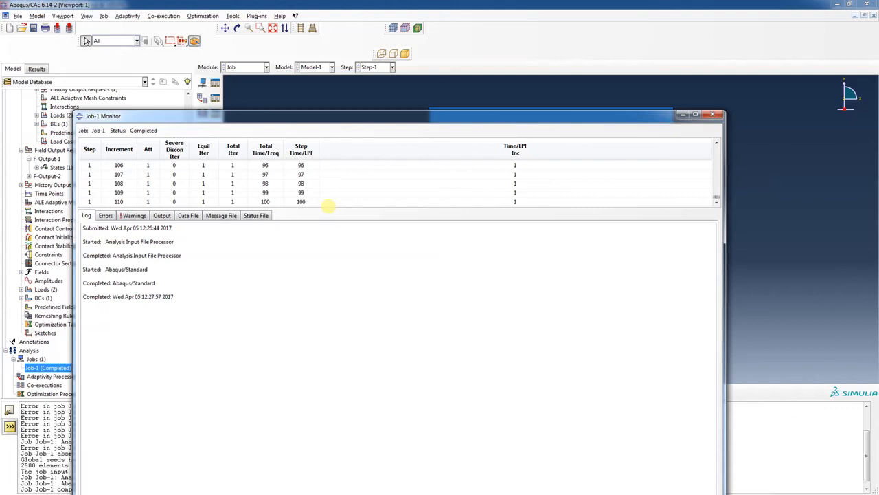
pyautogui.click(295, 11)
# Open the Job-1 results and plot the Mises stress contours on the deformed shape.
pyautogui.rightClick(56, 367)
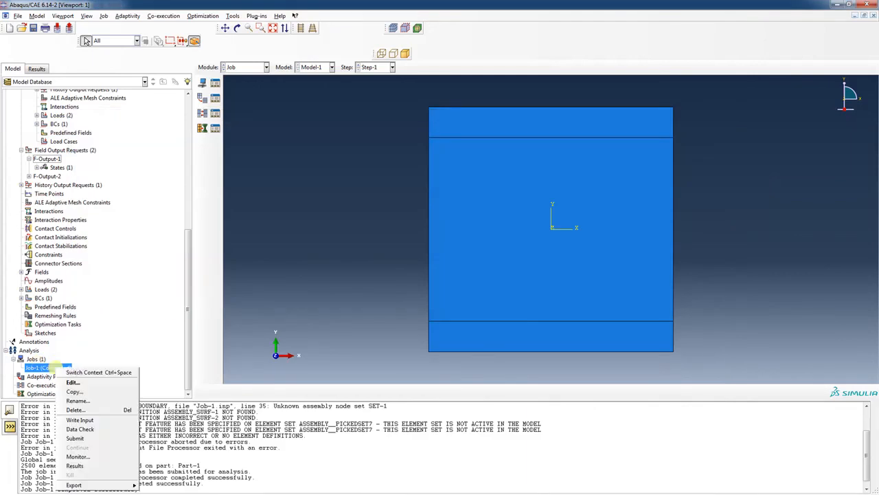
pyautogui.click(75, 465)
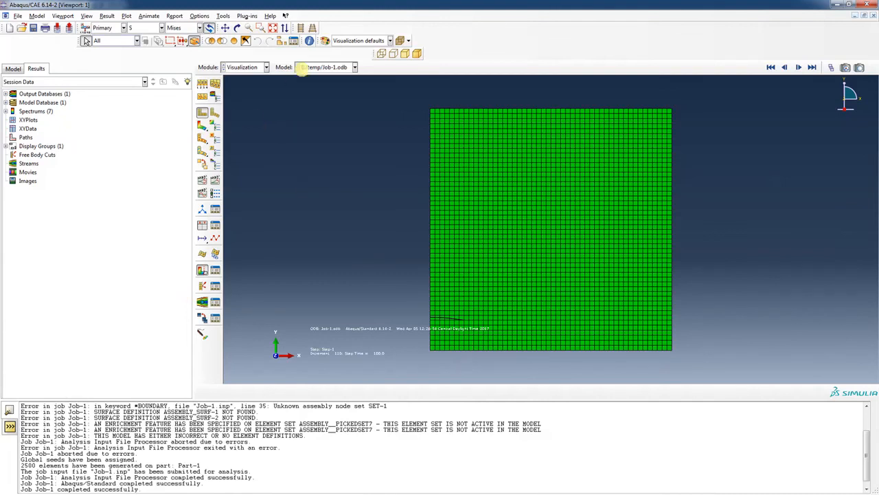
pyautogui.click(223, 15)
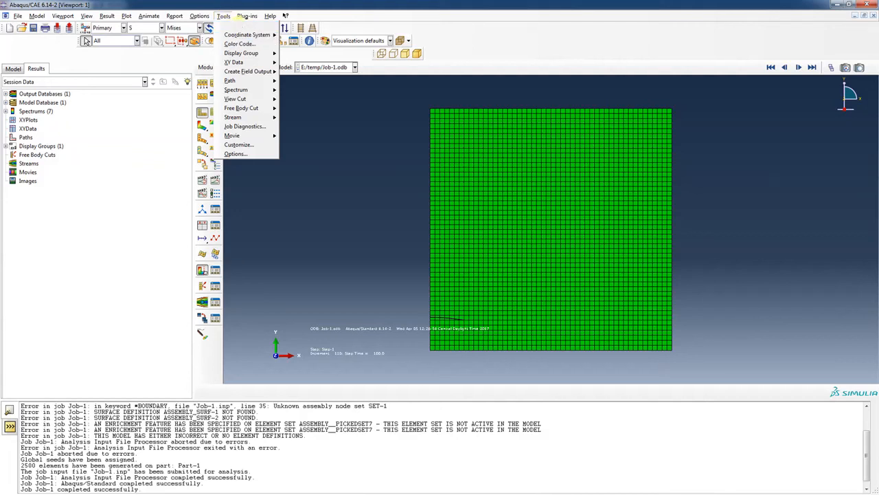
pyautogui.click(210, 25)
pyautogui.click(286, 209)
pyautogui.click(249, 322)
pyautogui.click(205, 322)
pyautogui.click(202, 125)
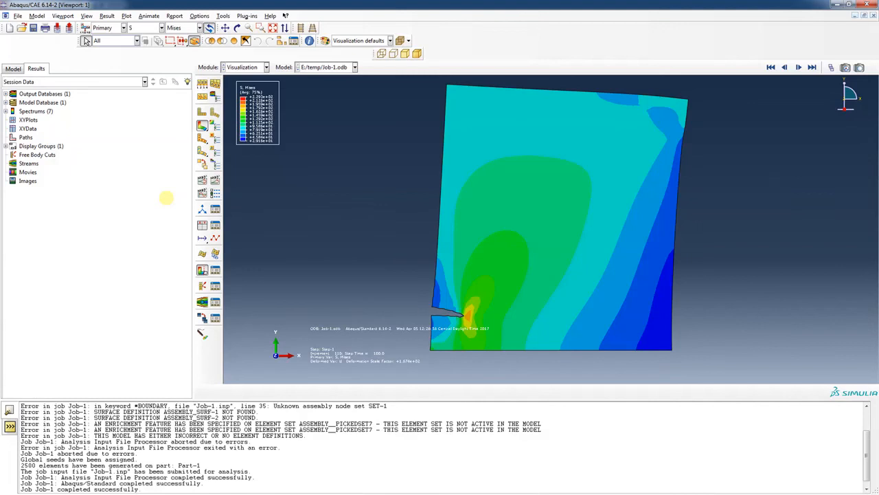
# Animate the Job-1 stress contours over the time history in a loop at a slower frame rate, and stop the animation.
pyautogui.click(215, 180)
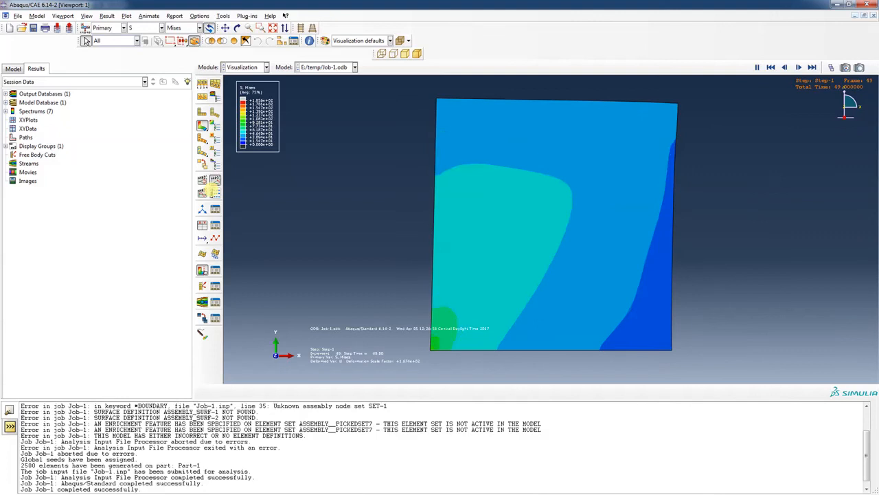
pyautogui.click(213, 180)
pyautogui.moveTo(370, 232); pyautogui.dragTo(312, 232)
pyautogui.click(307, 306)
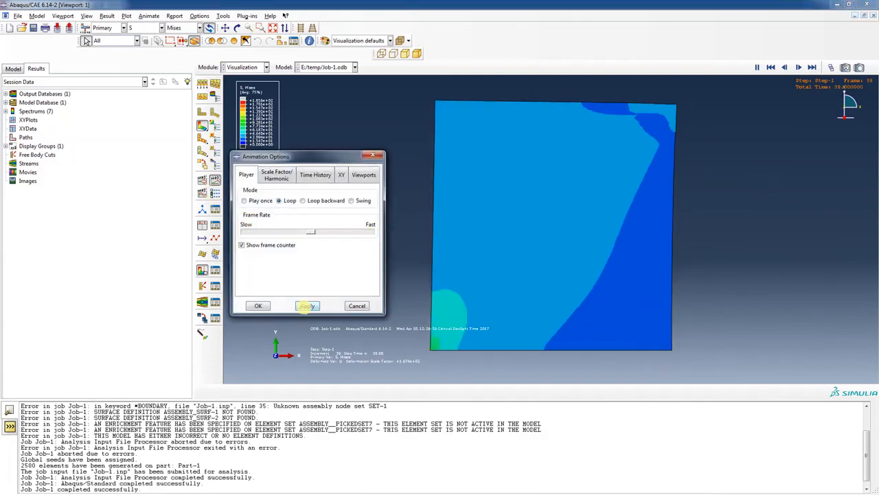
pyautogui.click(254, 305)
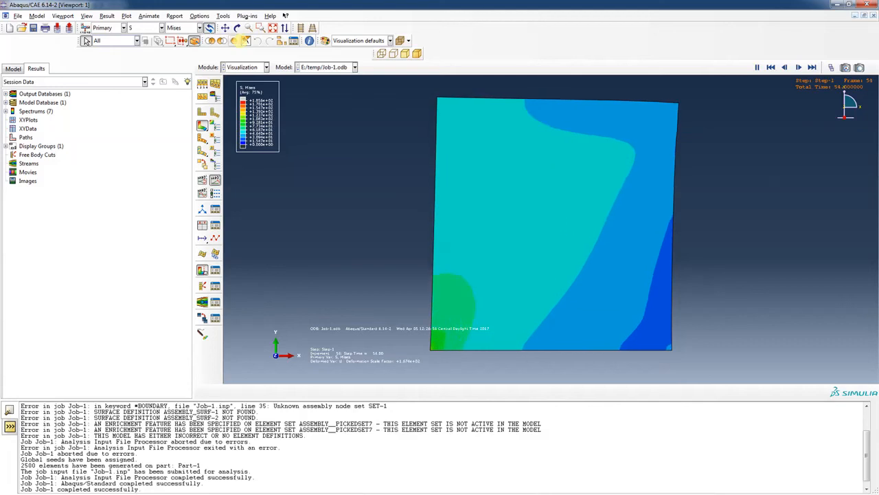
pyautogui.click(249, 28)
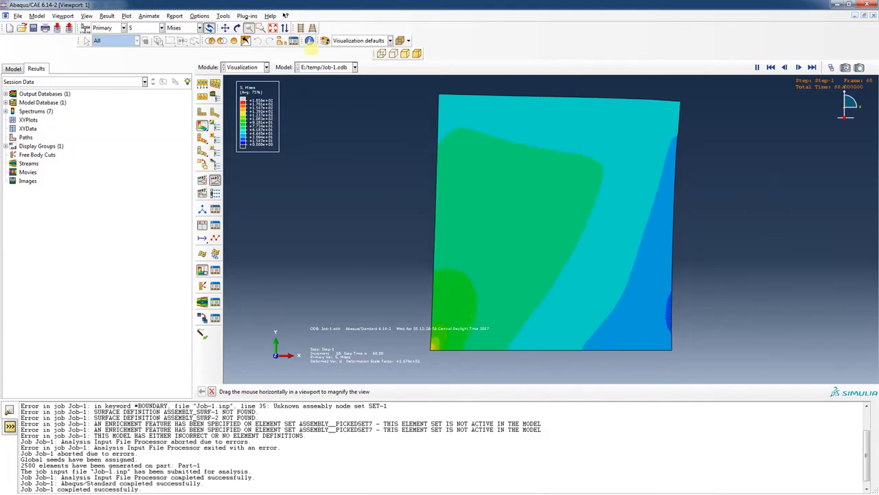
pyautogui.click(262, 27)
pyautogui.moveTo(408, 257); pyautogui.dragTo(491, 275)
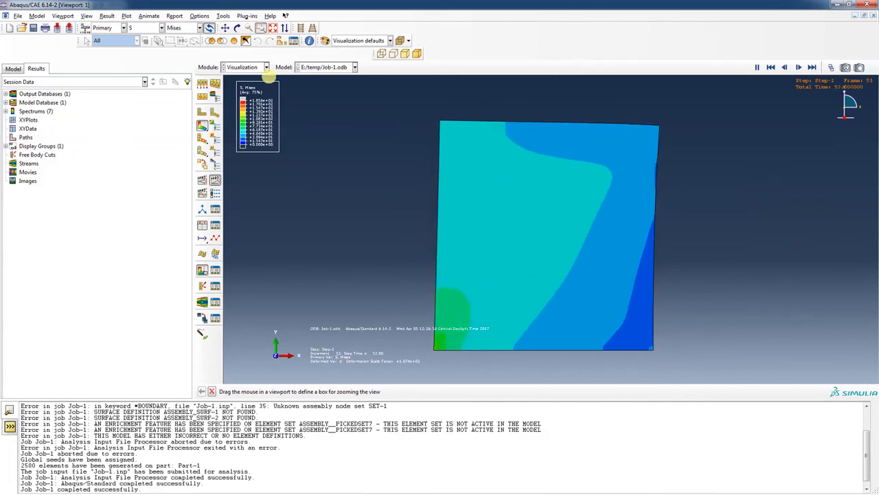
pyautogui.click(217, 180)
# Set the magnitude of the Load-2 pressure in Step-1 to 90.
pyautogui.click(13, 68)
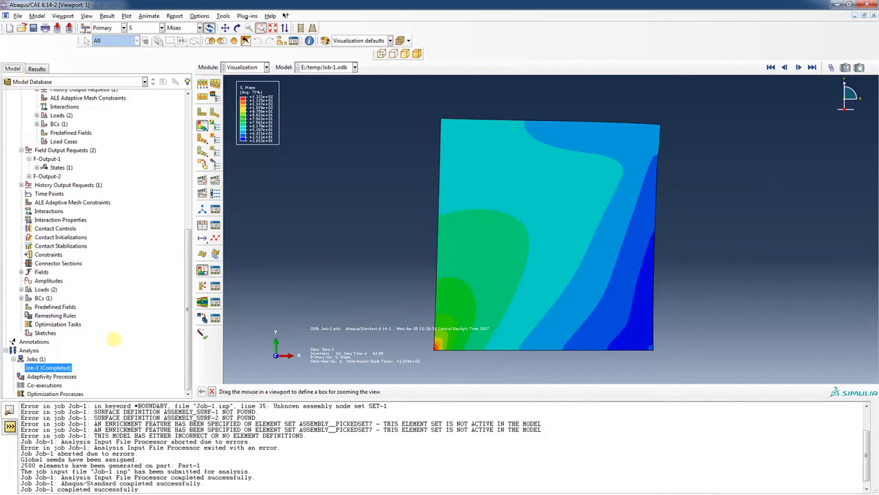
pyautogui.moveTo(181, 284); pyautogui.dragTo(186, 200)
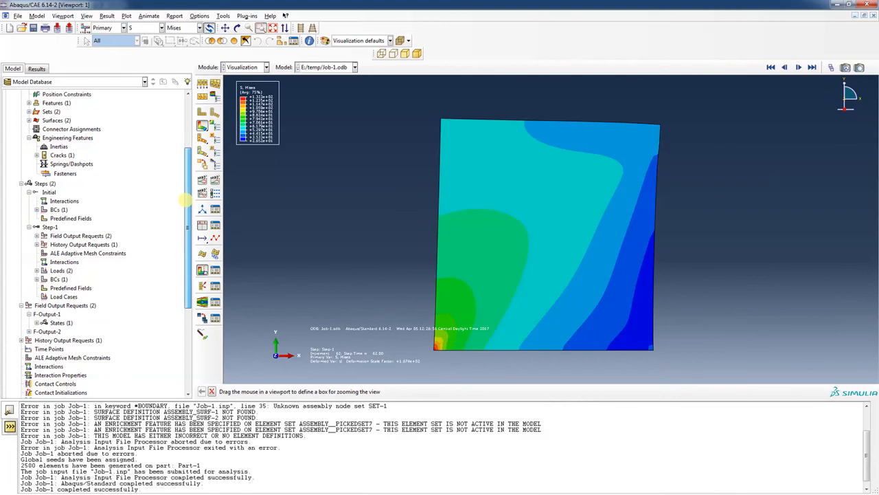
pyautogui.click(37, 270)
pyautogui.click(59, 288)
pyautogui.doubleClick(56, 288)
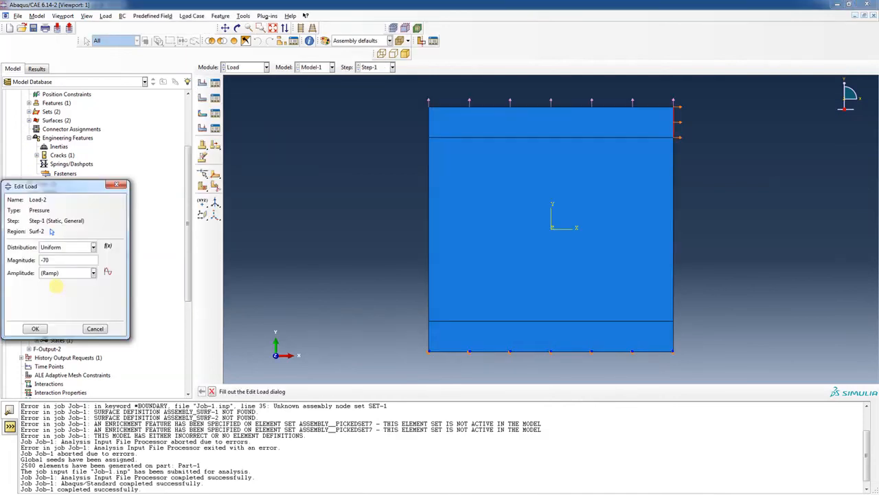
pyautogui.click(54, 260)
pyautogui.click(46, 259)
pyautogui.write('90')
pyautogui.click(35, 329)
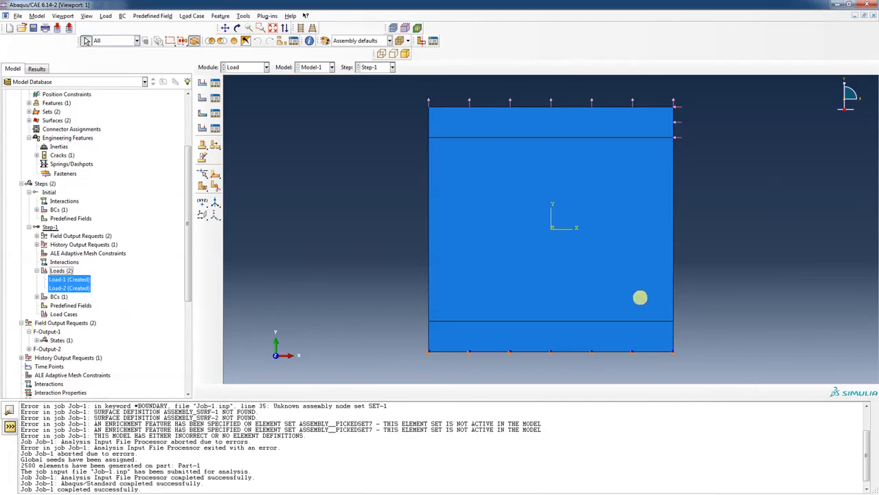
# Create a second analysis job named Job-2 for Model-1 with the default settings.
pyautogui.scroll(-6, 180, 262)
pyautogui.scroll(-1, 186, 306)
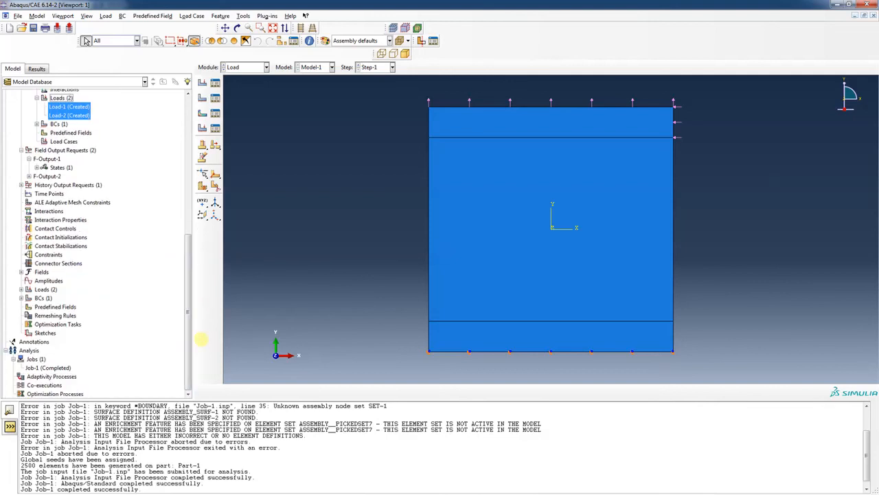
pyautogui.rightClick(59, 368)
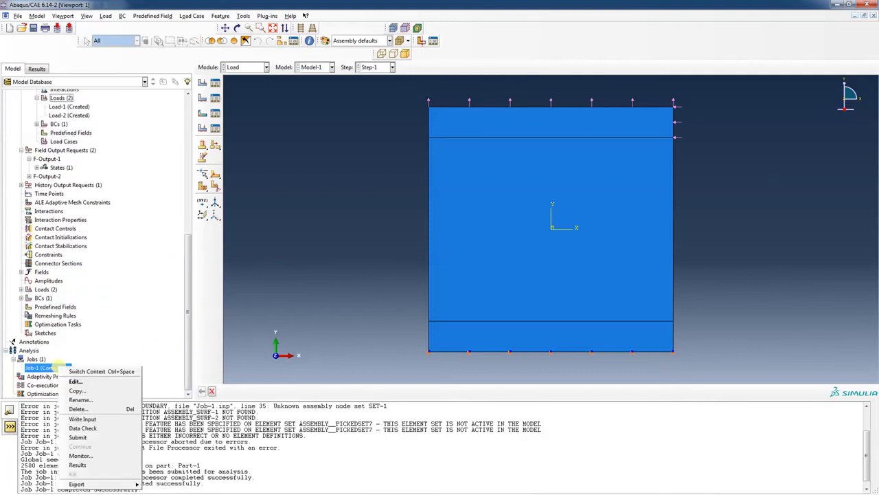
pyautogui.rightClick(39, 358)
pyautogui.click(57, 381)
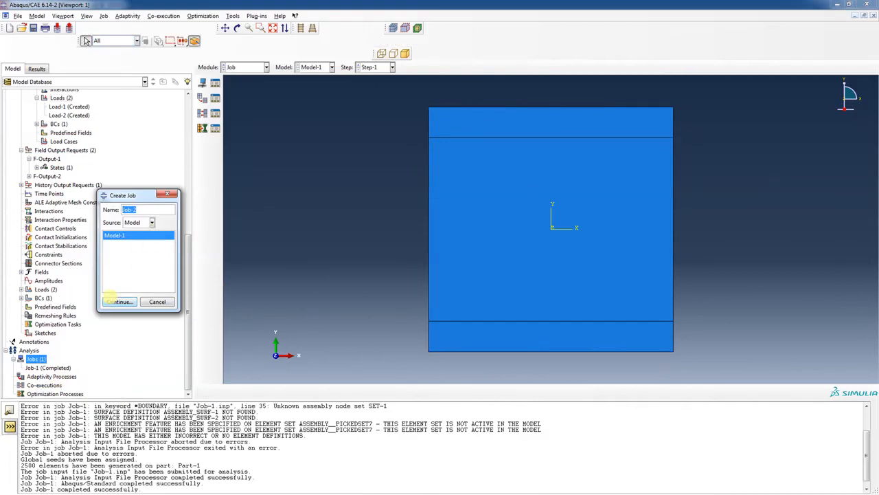
pyautogui.click(120, 301)
pyautogui.click(217, 374)
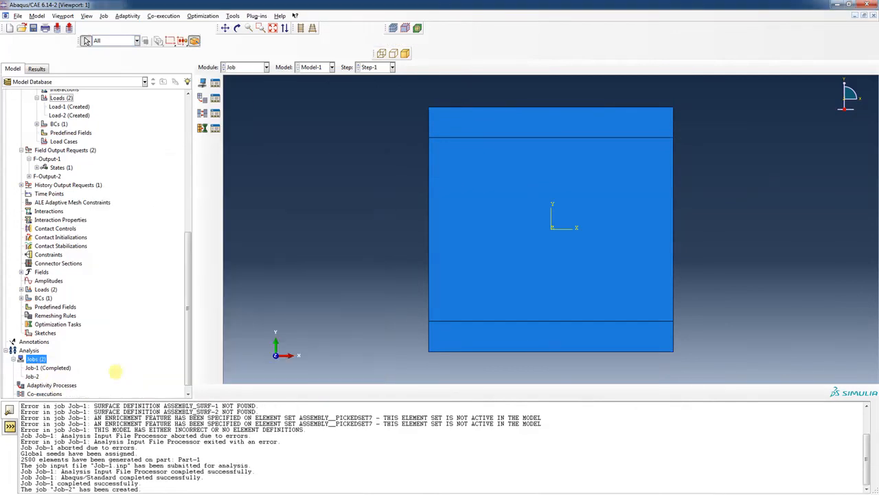
# Submit Job-2 for analysis, overwriting the existing job files.
pyautogui.rightClick(32, 377)
pyautogui.click(57, 442)
pyautogui.click(336, 181)
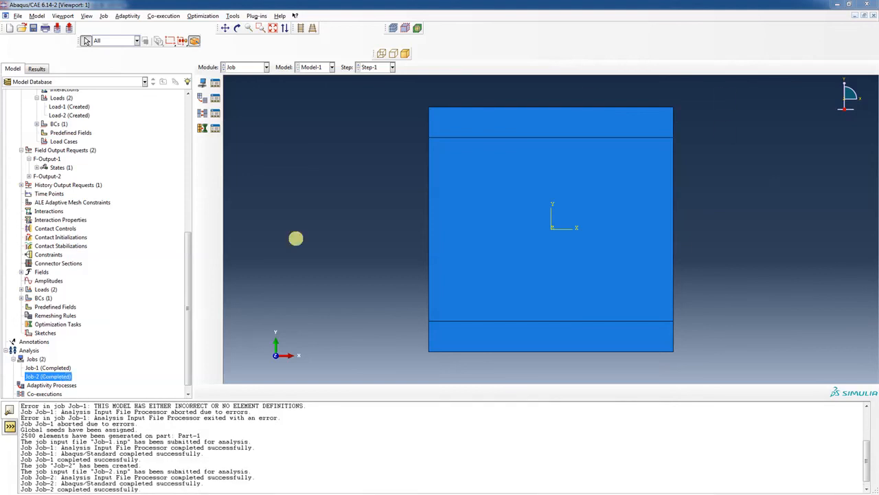
# Open the Job-2 results and animate the Mises stress contours over the time history.
pyautogui.rightClick(68, 376)
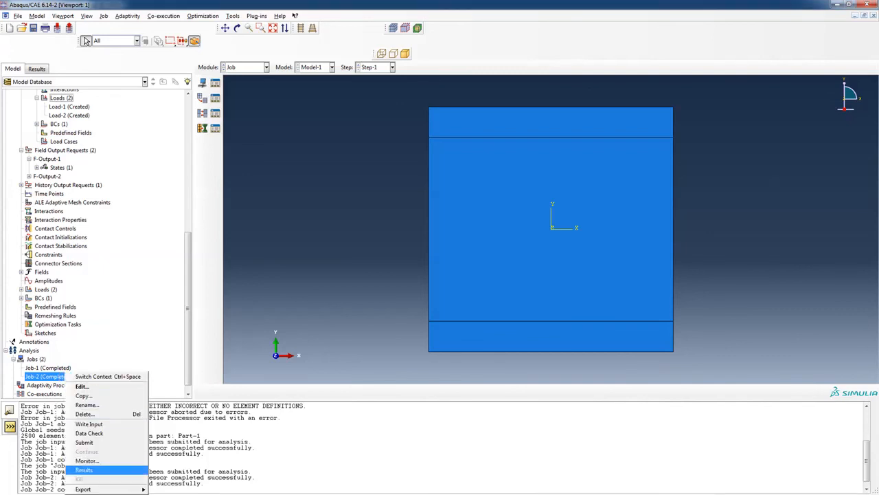
pyautogui.click(93, 470)
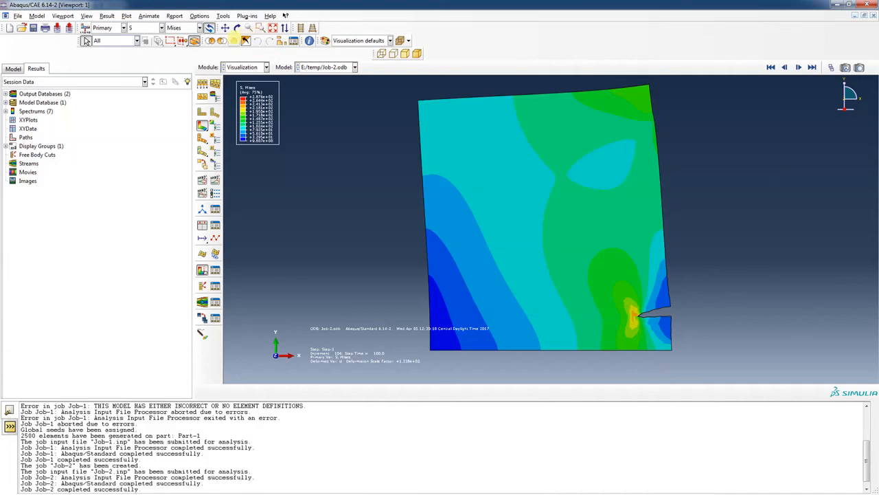
pyautogui.click(215, 179)
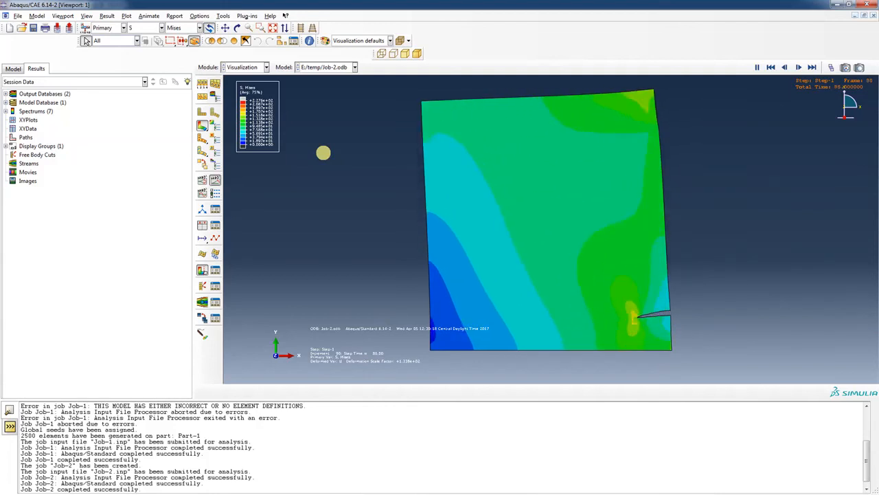
# Switch the animated stress contours to Max. In-Plane Principal and pause the animation around frame 67.
pyautogui.click(199, 28)
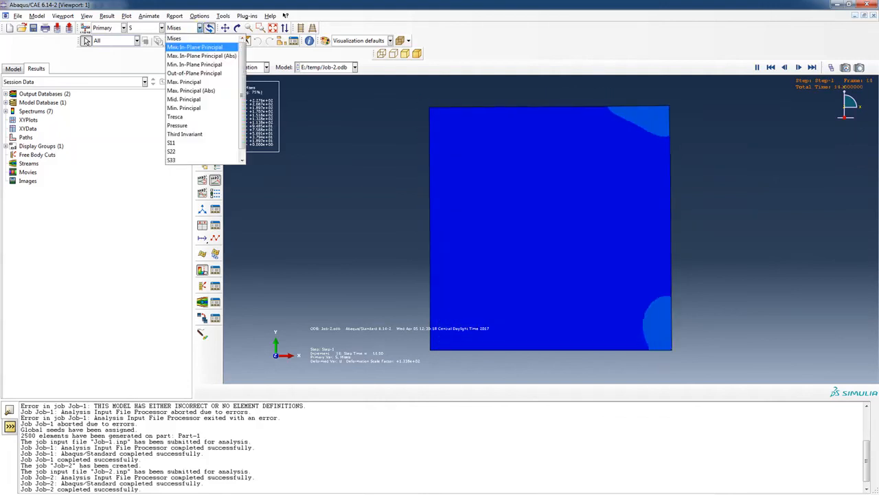
pyautogui.click(194, 47)
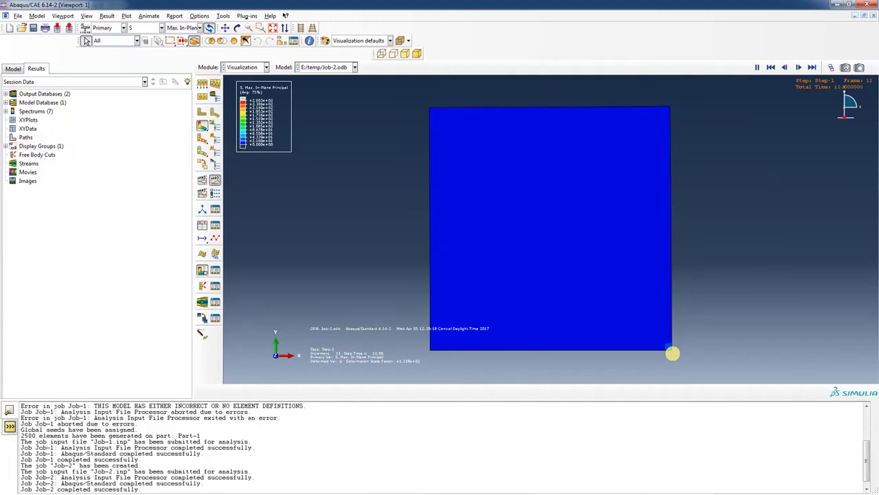
pyautogui.click(812, 67)
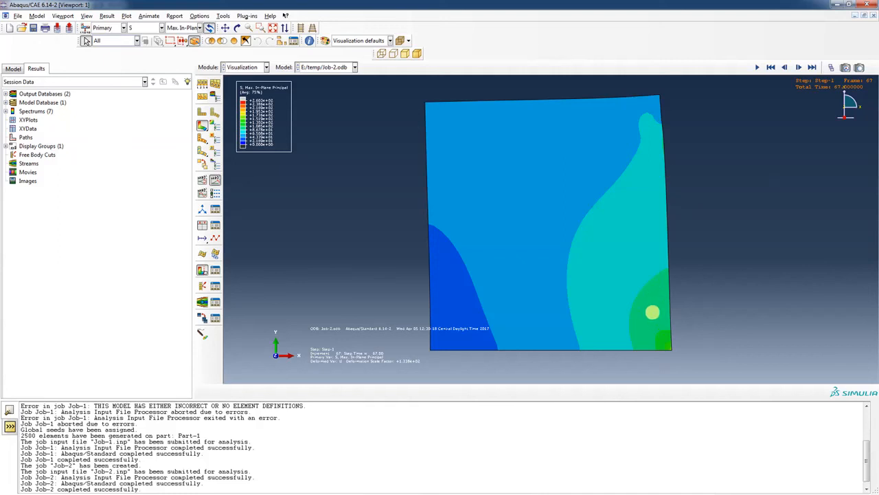
# Step forward through the Job-2 animation to frame 79 to examine where the crack starts and how it grows.
pyautogui.click(799, 67)
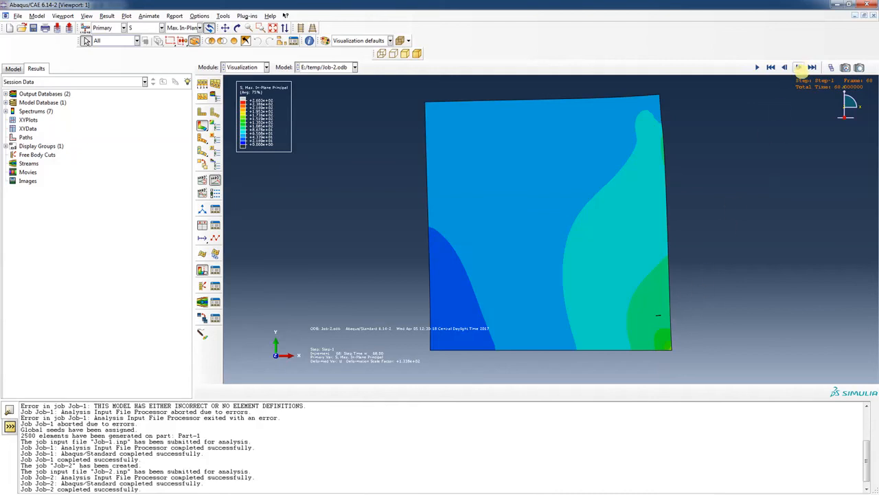
pyautogui.click(799, 67)
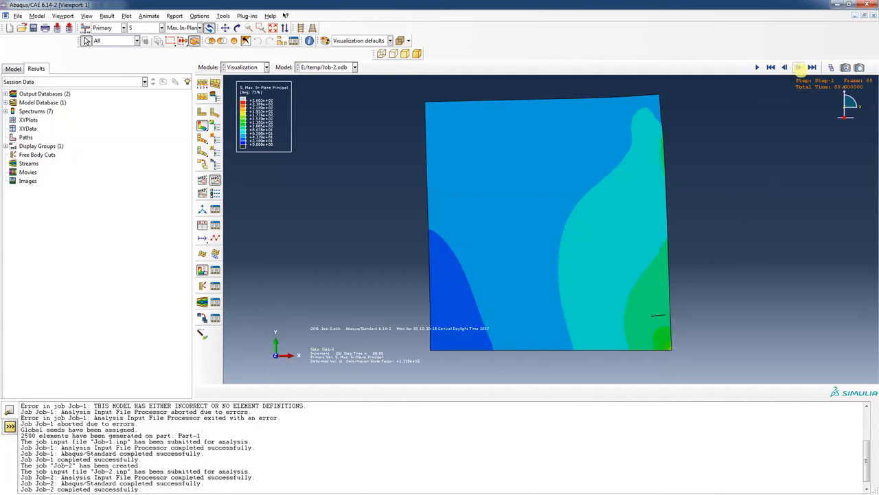
pyautogui.click(799, 66)
pyautogui.click(799, 67)
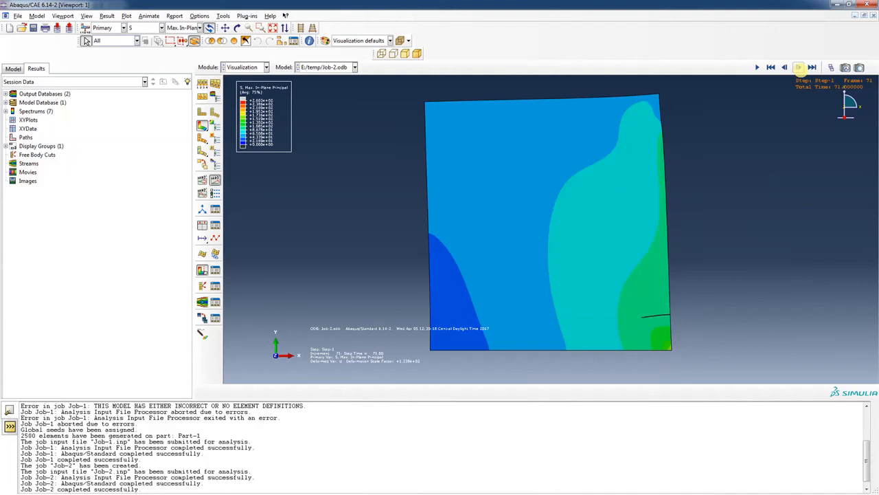
pyautogui.click(799, 67)
pyautogui.click(799, 66)
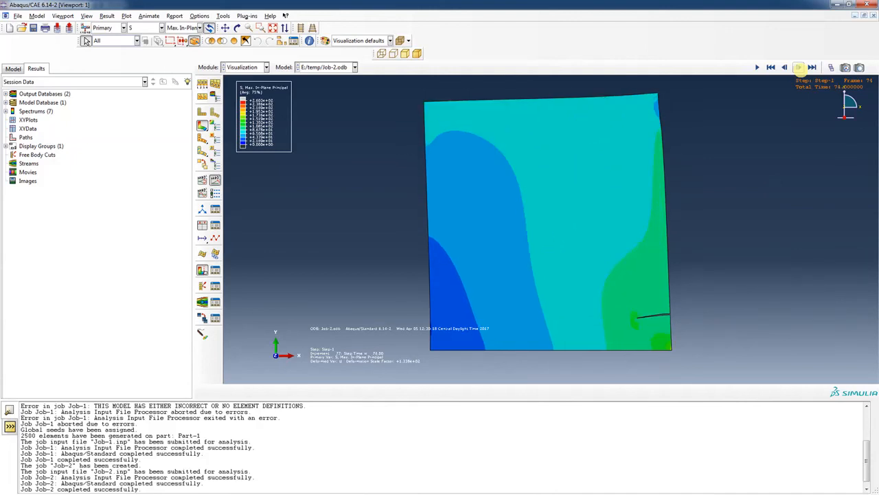
pyautogui.click(799, 67)
pyautogui.click(799, 67)
pyautogui.click(799, 67)
pyautogui.click(799, 67)
pyautogui.click(799, 67)
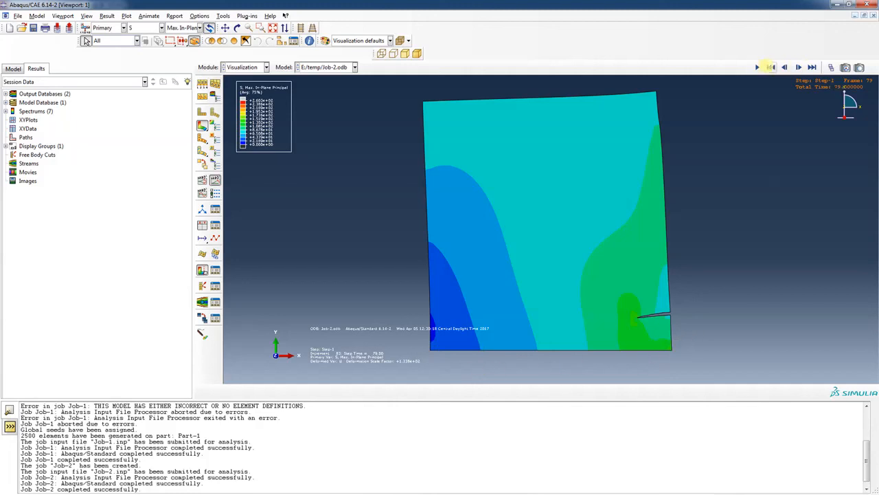
# Step back through the Job-2 animation to frame 66 to examine the stress around the crack location before initiation.
pyautogui.click(785, 67)
pyautogui.click(785, 68)
pyautogui.click(786, 67)
pyautogui.click(785, 67)
pyautogui.click(786, 67)
pyautogui.click(785, 68)
pyautogui.click(785, 68)
pyautogui.click(786, 67)
pyautogui.click(785, 68)
pyautogui.click(785, 67)
pyautogui.click(785, 67)
pyautogui.click(785, 67)
pyautogui.click(785, 67)
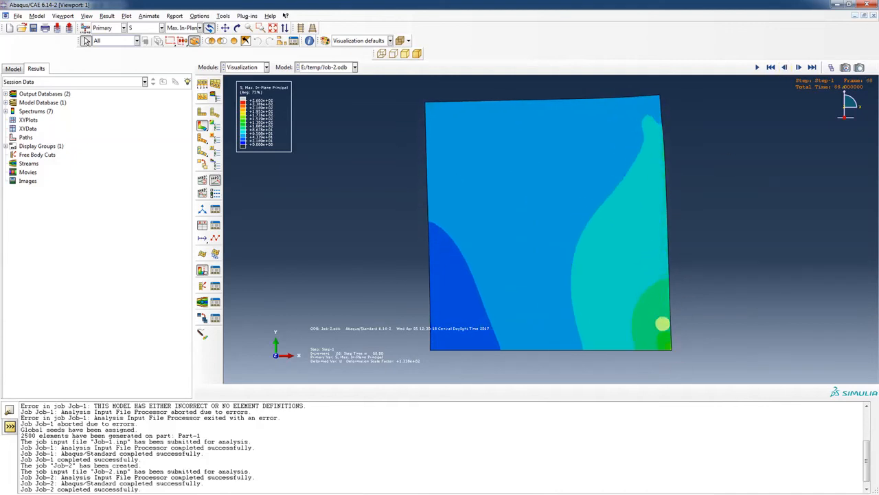